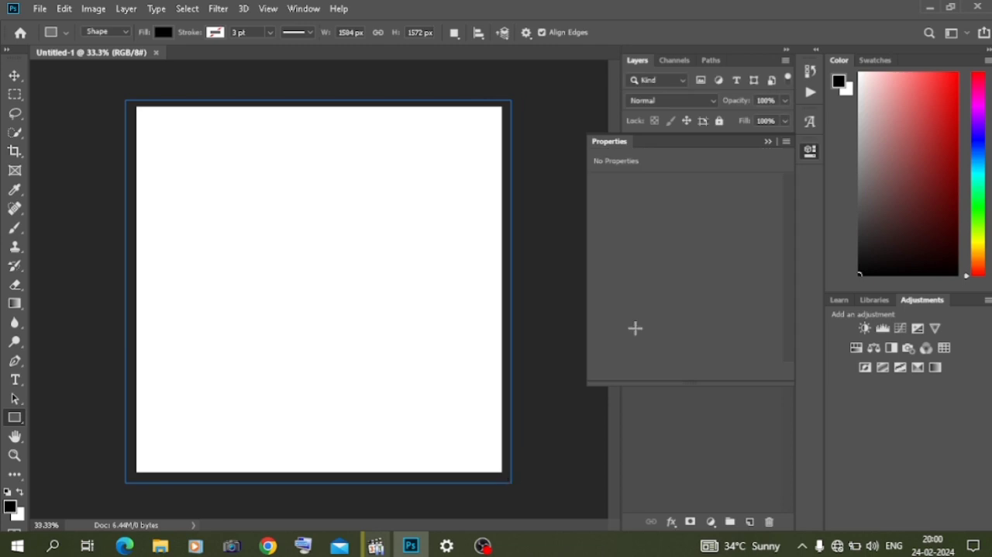
- Finish the black rectangle covering the whole canvas, about 1584 × 1572 px, and switch to the Move tool
{"action": "left_click", "coordinate": [768, 143]}
{"action": "left_click", "coordinate": [15, 75]}
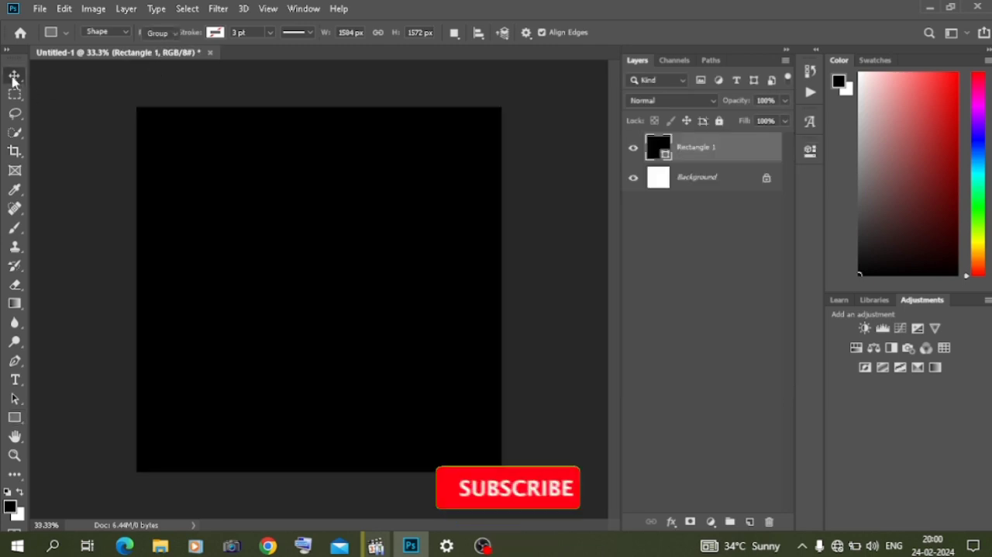
{"action": "left_click", "coordinate": [750, 521]}
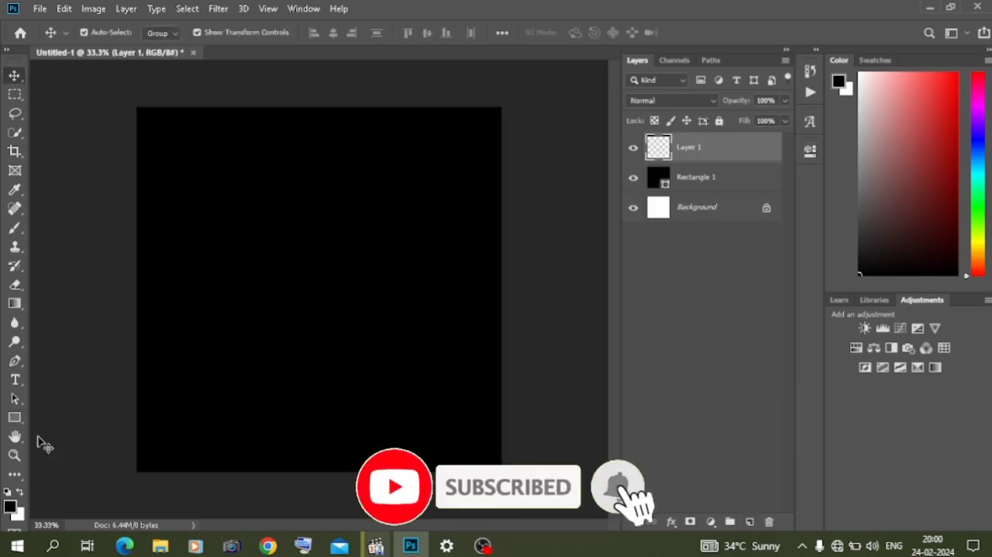
{"action": "left_click", "coordinate": [14, 417]}
{"action": "left_click", "coordinate": [68, 445]}
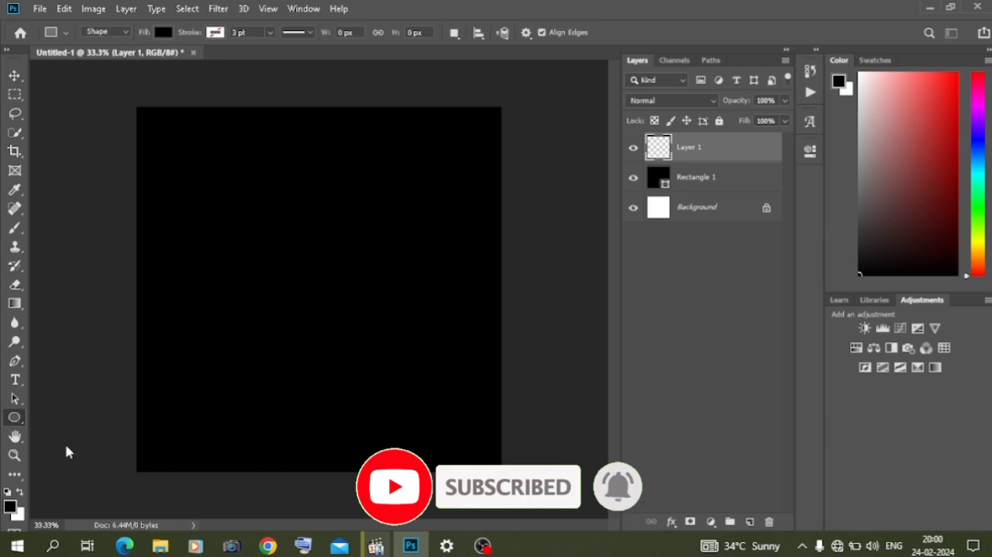
{"action": "left_click_drag", "start_coordinate": [237, 205], "coordinate": [374, 323]}
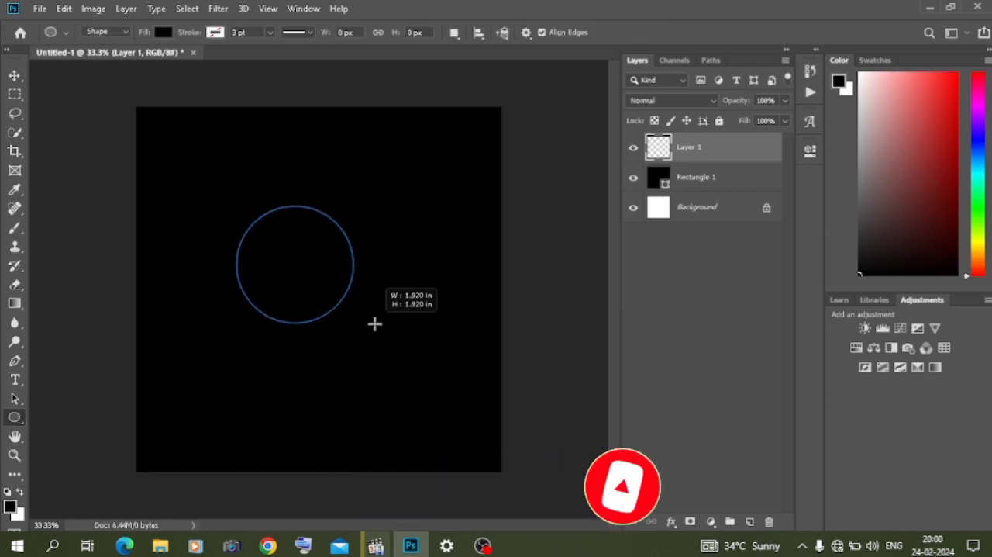
{"action": "left_click", "coordinate": [768, 141]}
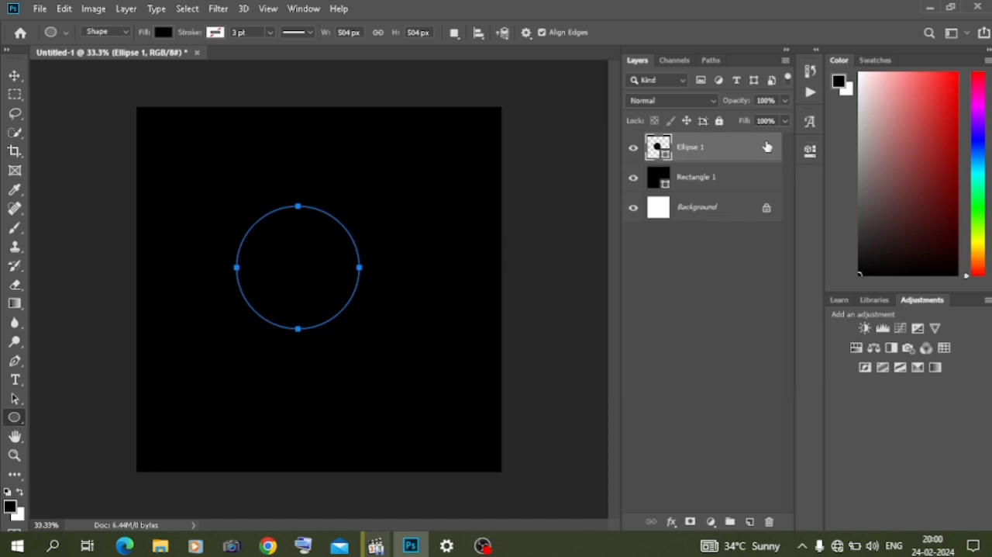
{"action": "key", "text": "ctrl+z"}
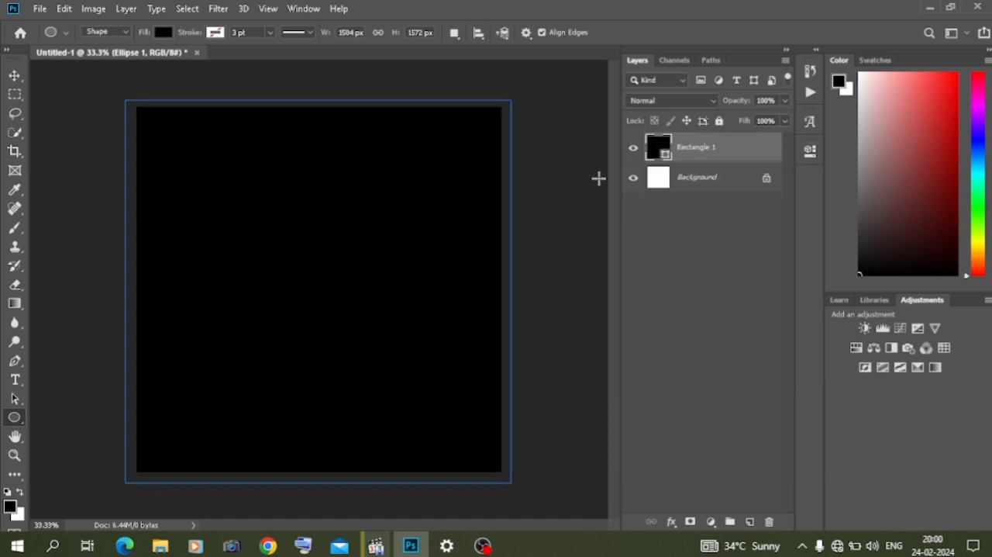
- Draw a near-circular ellipse about 1275 × 1254 px on a new layer and fill it with white
{"action": "key", "text": "ctrl+shift+alt+n"}
{"action": "left_click_drag", "start_coordinate": [232, 215], "coordinate": [543, 521]}
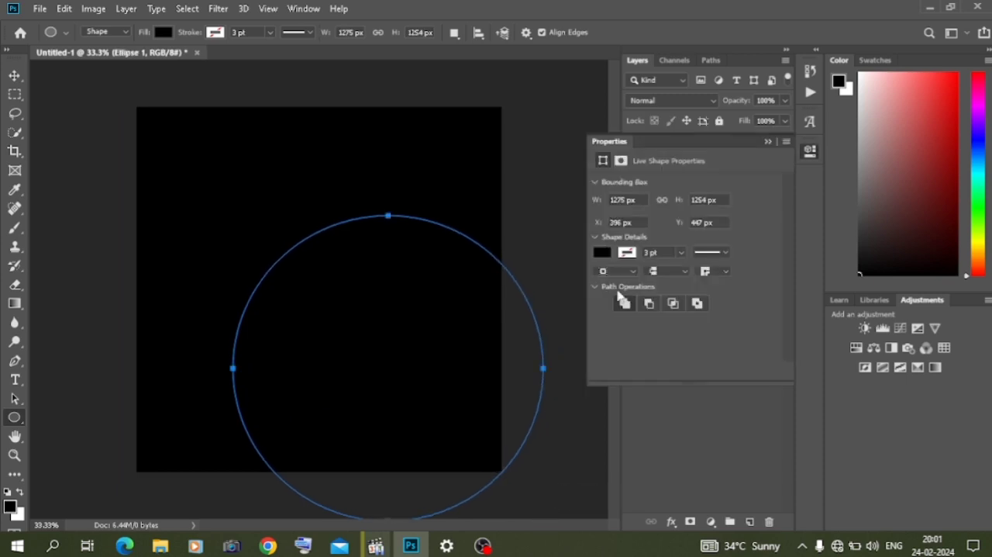
{"action": "left_click", "coordinate": [601, 253]}
{"action": "left_click", "coordinate": [606, 327]}
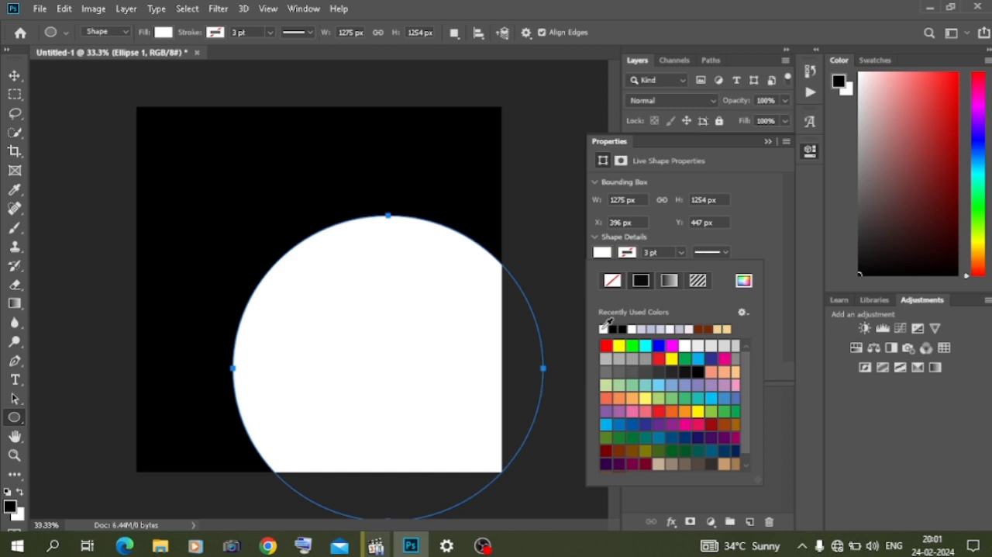
- Move the white ellipse to the centre of the black canvas and deselect it
{"action": "left_click", "coordinate": [16, 79]}
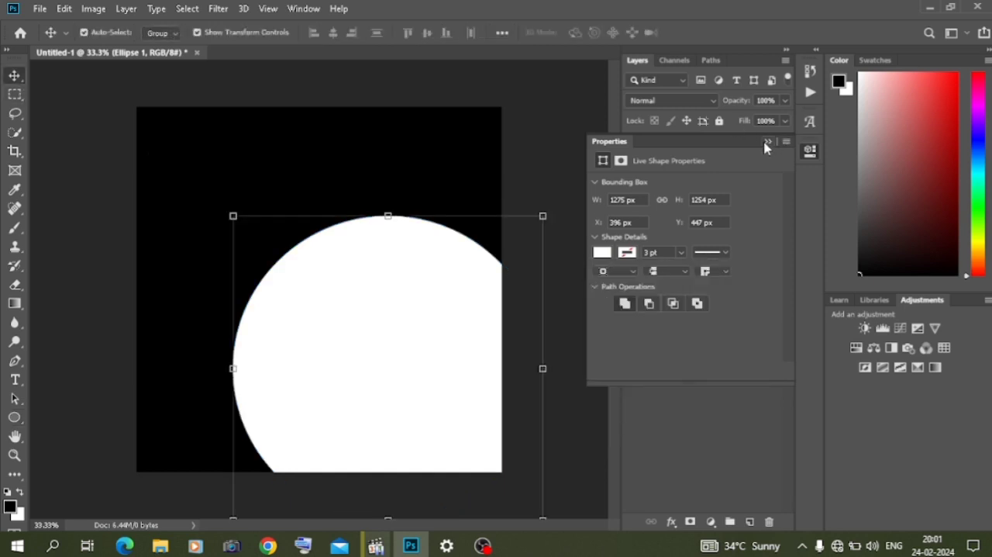
{"action": "left_click", "coordinate": [765, 144]}
{"action": "left_click_drag", "start_coordinate": [361, 332], "coordinate": [294, 256]}
{"action": "left_click", "coordinate": [93, 216]}
{"action": "key", "text": "ctrl+plus"}
{"action": "key", "text": "ctrl+minus"}
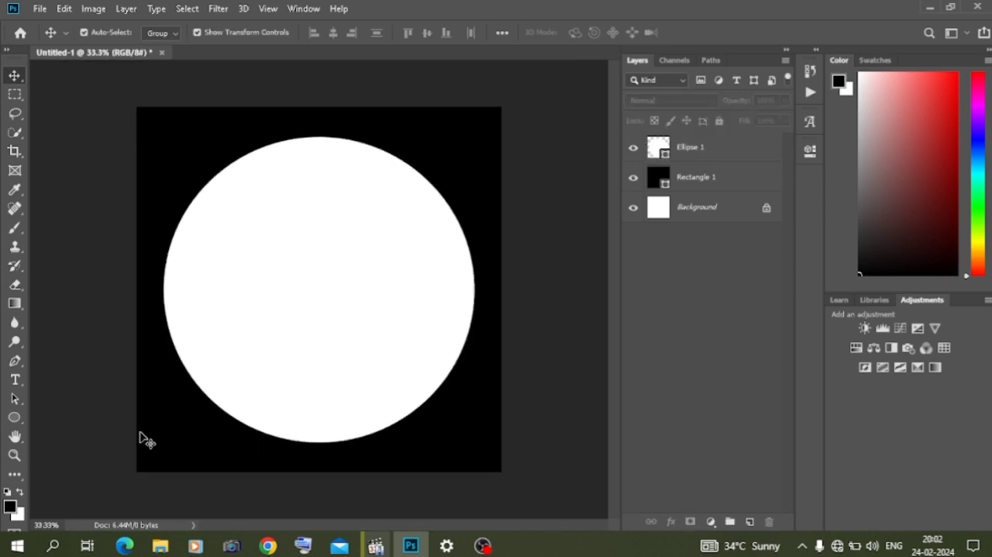
- Scale the white circle down and recentre it so an even black margin surrounds it
{"action": "left_click", "coordinate": [302, 332]}
{"action": "left_click_drag", "start_coordinate": [471, 438], "coordinate": [445, 411]}
{"action": "left_click_drag", "start_coordinate": [352, 341], "coordinate": [370, 349]}
{"action": "left_click_drag", "start_coordinate": [463, 431], "coordinate": [444, 413]}
{"action": "left_click_drag", "start_coordinate": [355, 355], "coordinate": [367, 363]}
{"action": "key", "text": "Return"}
{"action": "key", "text": "ctrl+plus"}
{"action": "key", "text": "ctrl+minus"}
{"action": "left_click", "coordinate": [83, 216]}
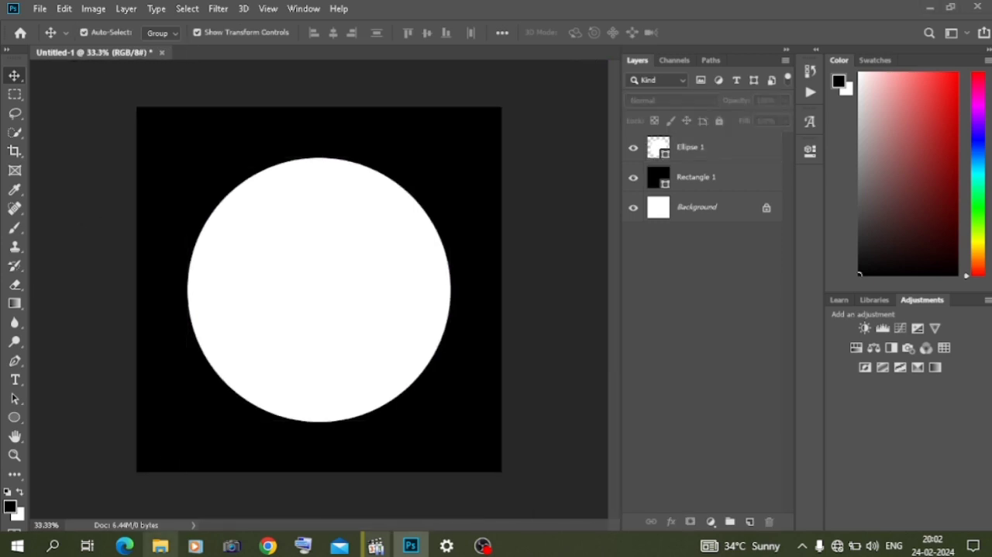
- Place the profile photo of the bearded man from the Downloads folder into the document
{"action": "key", "text": "alt+Tab"}
{"action": "left_click", "coordinate": [70, 287]}
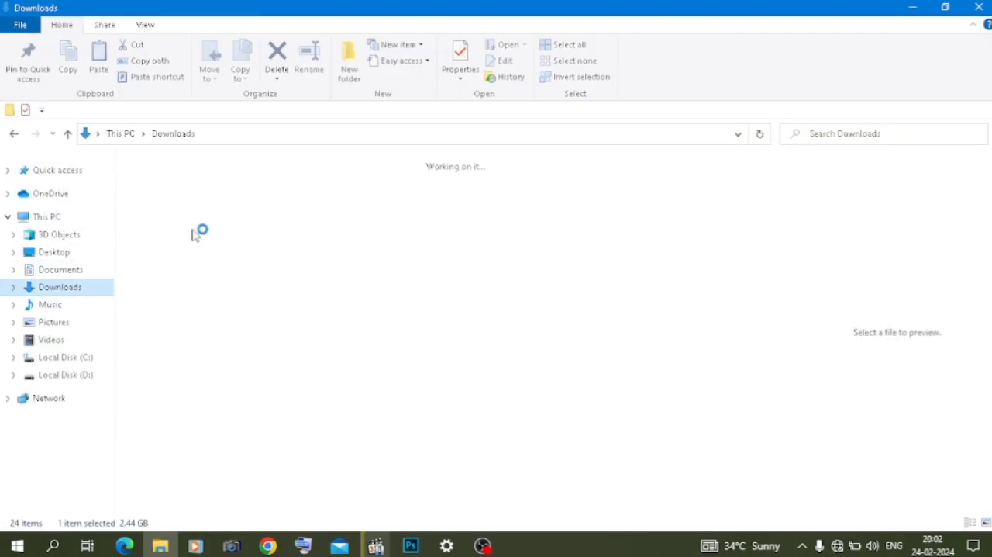
{"action": "left_click_drag", "start_coordinate": [192, 248], "coordinate": [342, 344]}
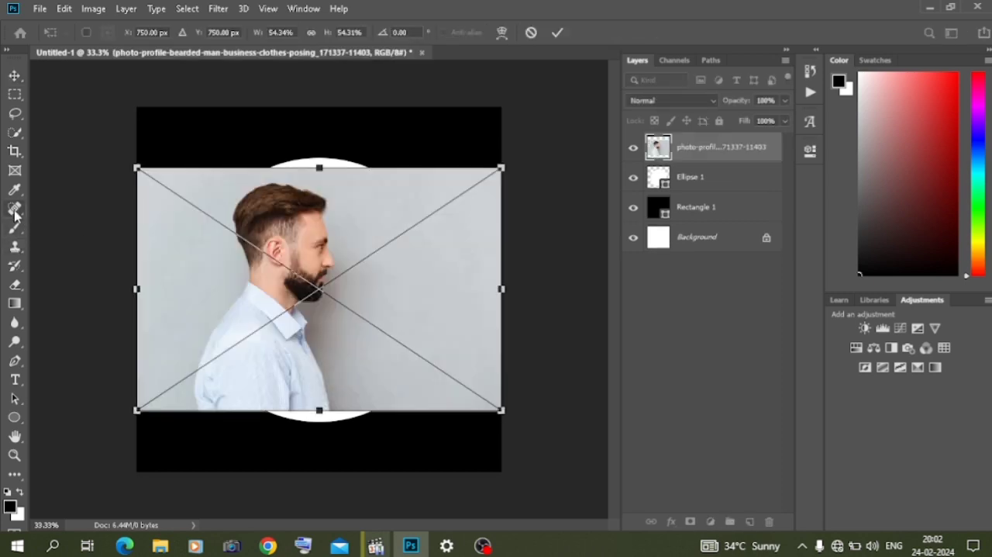
- Select the man with the Quick Selection tool and hide the photo's background with a layer mask
{"action": "left_click", "coordinate": [12, 134]}
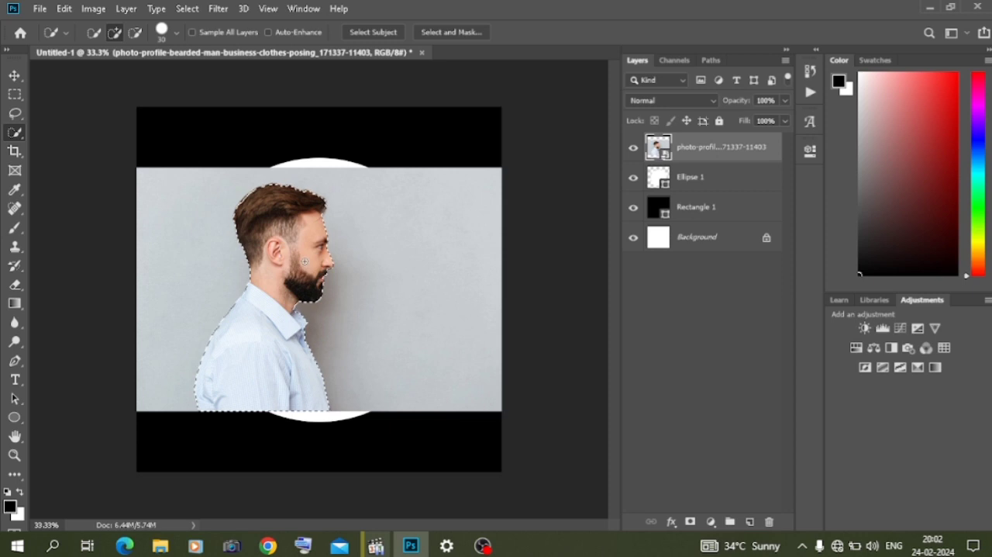
{"action": "key", "text": "ctrl+j"}
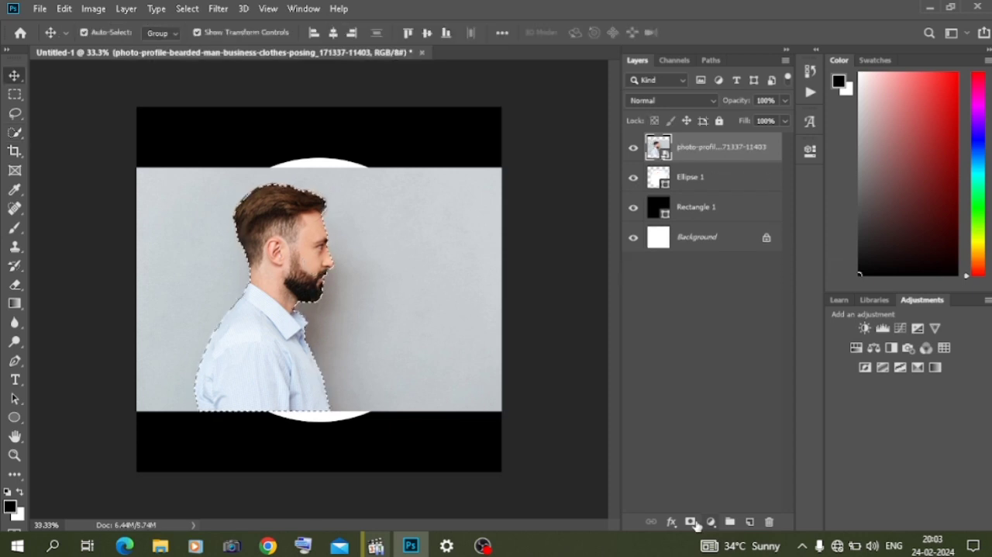
{"action": "left_click", "coordinate": [690, 521]}
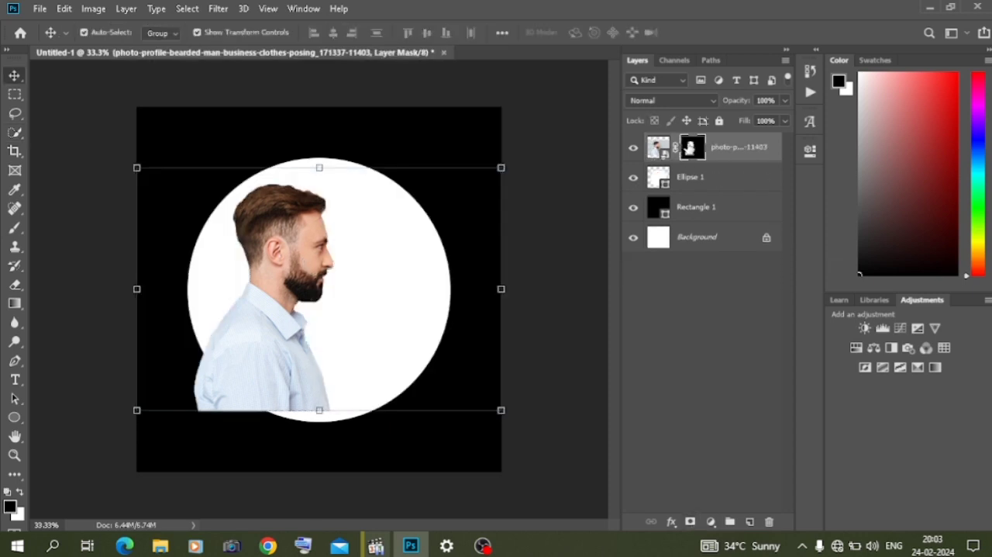
- Refine the photo's mask in Select and Mask with Radius 7 px, Smooth 24 and Contrast 42%
{"action": "right_click", "coordinate": [689, 149]}
{"action": "left_click", "coordinate": [731, 251]}
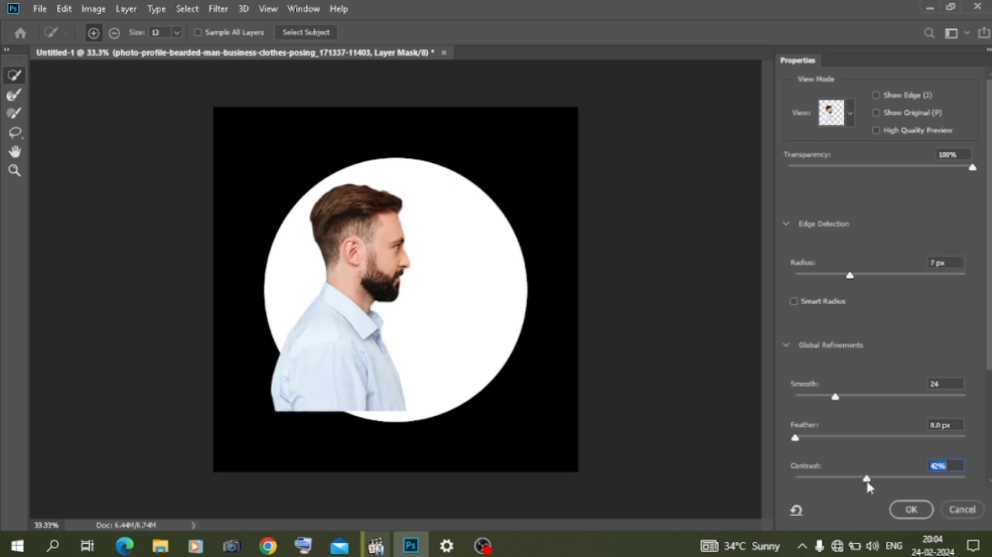
{"action": "left_click", "coordinate": [910, 508]}
- Scale the masked man to about 121% and position him in front of the circle, against the canvas's lower edge
{"action": "left_click_drag", "start_coordinate": [283, 349], "coordinate": [315, 358]}
{"action": "key", "text": "ctrl+t"}
{"action": "left_click_drag", "start_coordinate": [162, 421], "coordinate": [90, 471]}
{"action": "left_click_drag", "start_coordinate": [205, 440], "coordinate": [266, 439]}
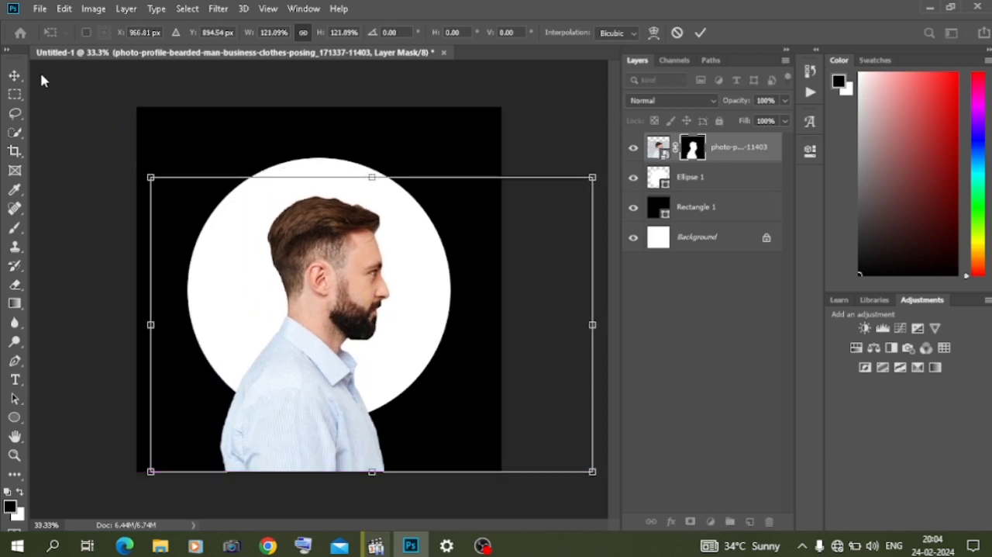
{"action": "left_click", "coordinate": [14, 75]}
- Add a Levels adjustment clipped to the photo and set its white output level to 0 for a silhouette
{"action": "left_click", "coordinate": [711, 521]}
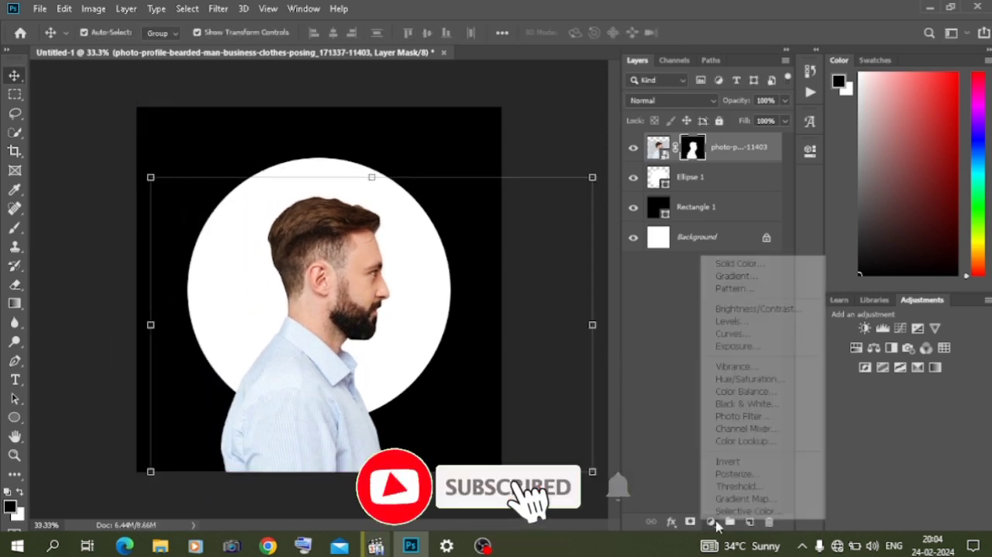
{"action": "left_click", "coordinate": [717, 319]}
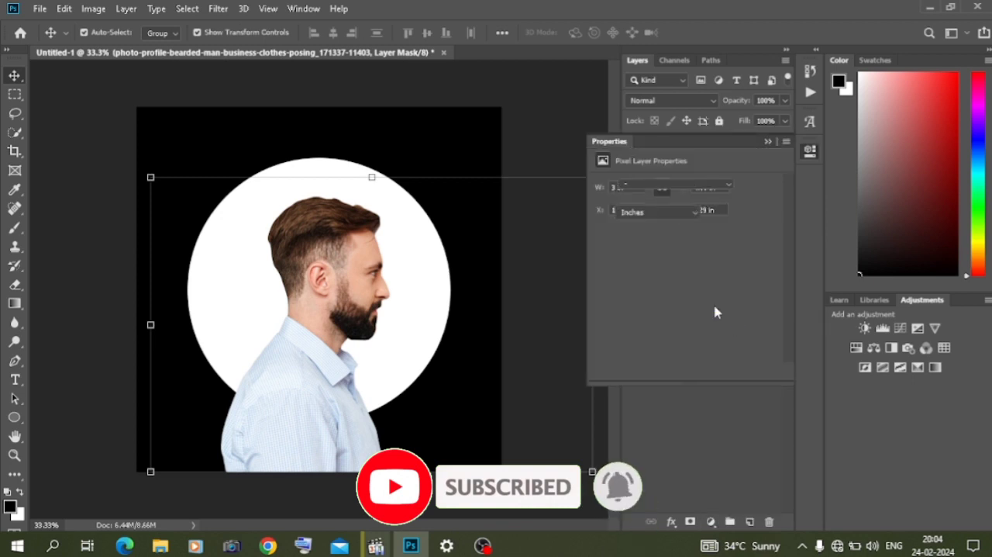
{"action": "left_click_drag", "start_coordinate": [775, 335], "coordinate": [589, 349]}
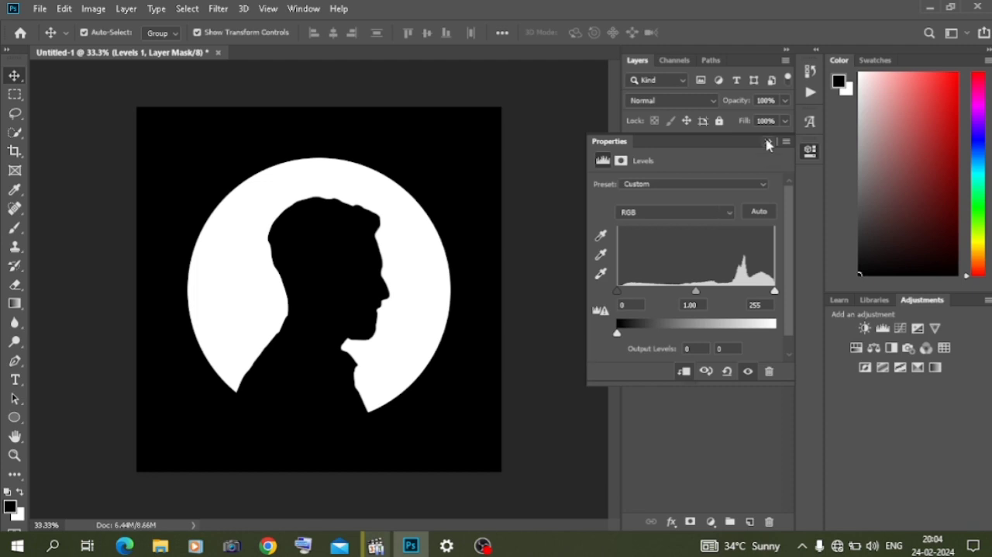
{"action": "left_click", "coordinate": [767, 143]}
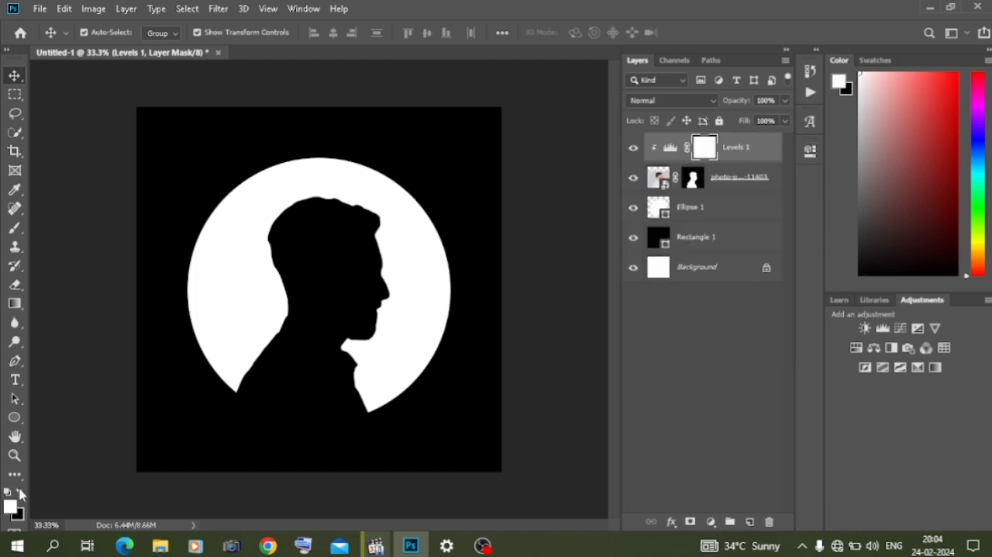
- Set up a black brush with size 700 and 12% opacity for painting on the Levels mask
{"action": "key", "text": "b"}
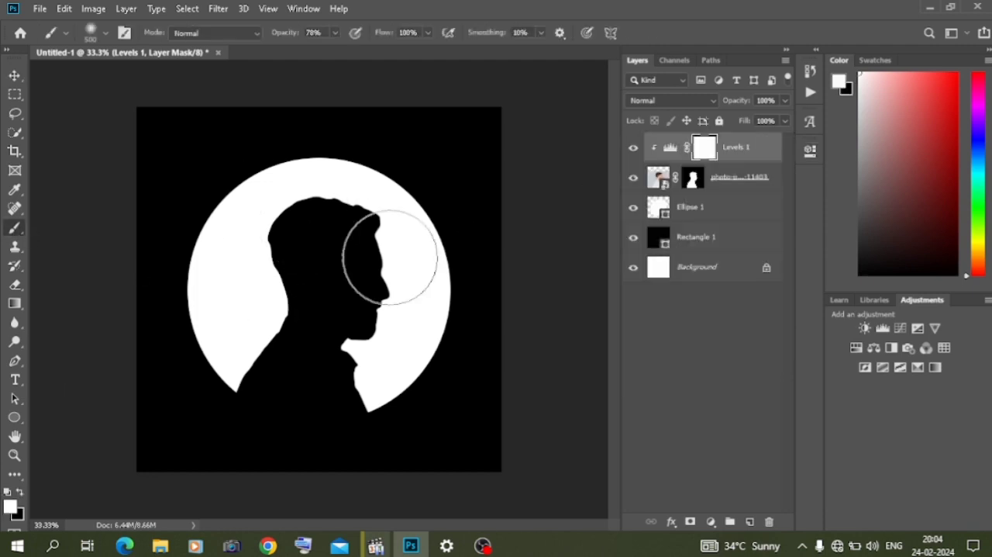
{"action": "left_click", "coordinate": [20, 491]}
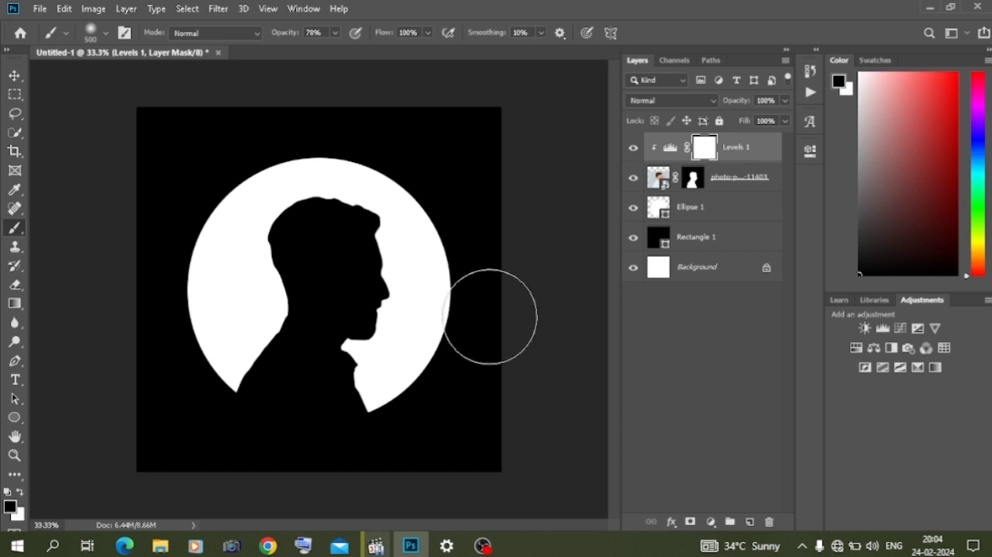
{"action": "key", "text": "bracketright"}
{"action": "key", "text": "bracketright"}
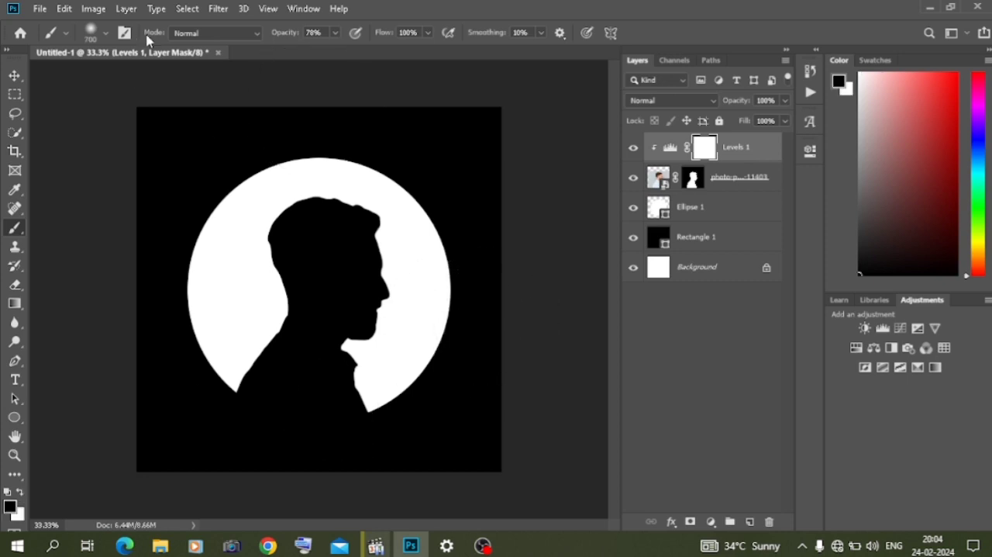
{"action": "left_click", "coordinate": [336, 34]}
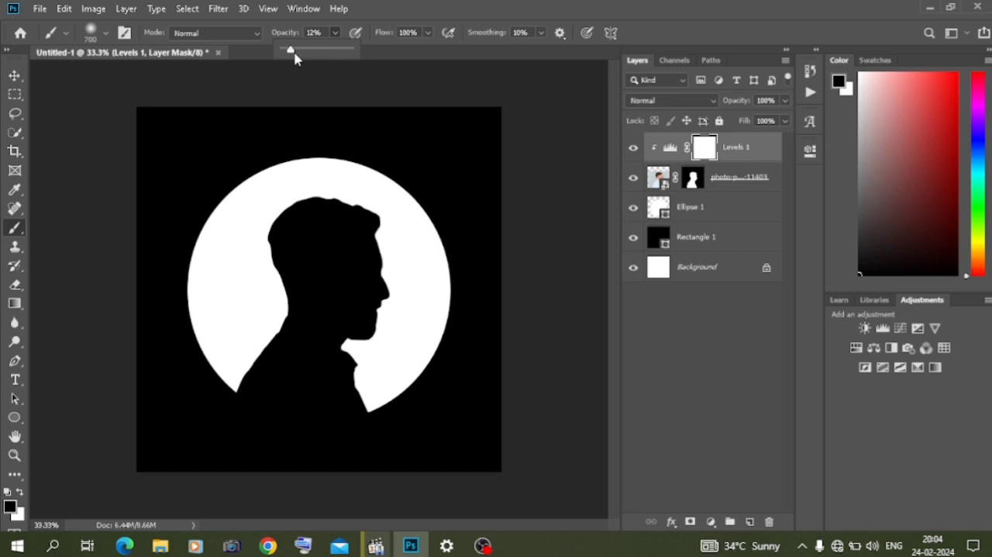
- Paint black on the Levels mask along the man's face and chest to softly reveal them
{"action": "left_click", "coordinate": [460, 322]}
{"action": "left_click", "coordinate": [452, 332]}
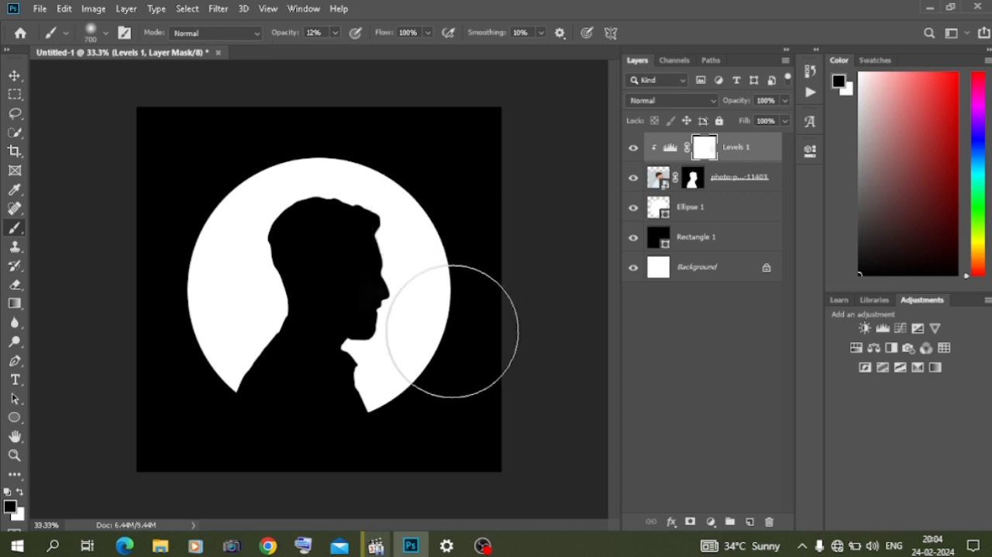
{"action": "left_click", "coordinate": [453, 331]}
{"action": "left_click", "coordinate": [438, 364]}
{"action": "left_click", "coordinate": [463, 255]}
{"action": "left_click", "coordinate": [438, 369]}
{"action": "left_click", "coordinate": [437, 368]}
{"action": "left_click", "coordinate": [436, 336]}
{"action": "left_click", "coordinate": [451, 298]}
{"action": "left_click", "coordinate": [443, 329]}
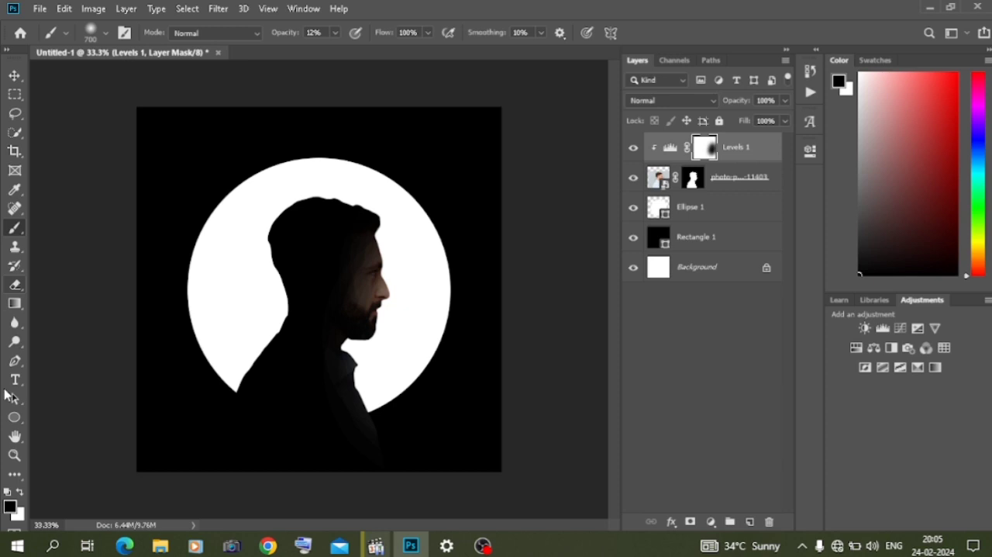
- Paint white on the Levels mask over the back of the head to darken it again
{"action": "left_click", "coordinate": [20, 492]}
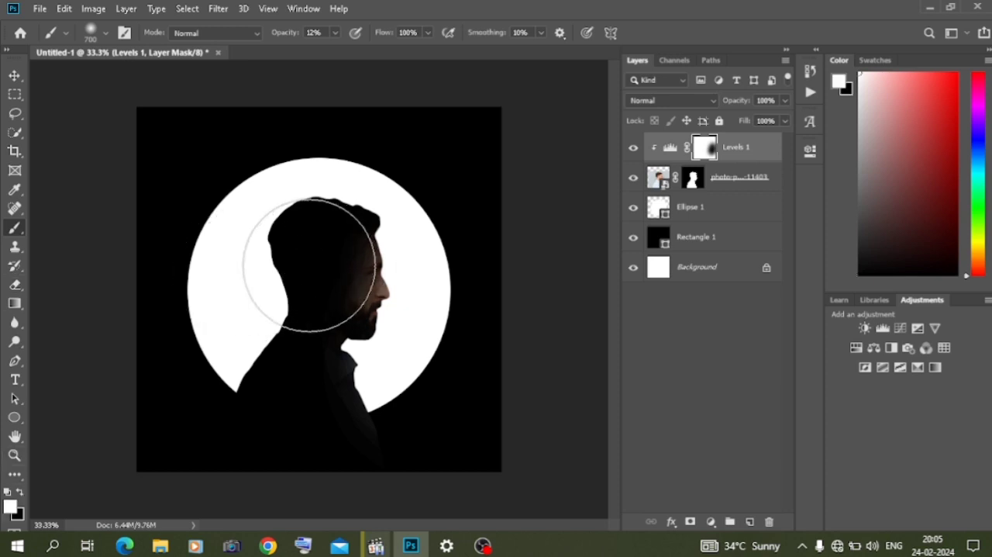
{"action": "left_click", "coordinate": [310, 278]}
{"action": "left_click", "coordinate": [332, 241]}
{"action": "left_click", "coordinate": [310, 281]}
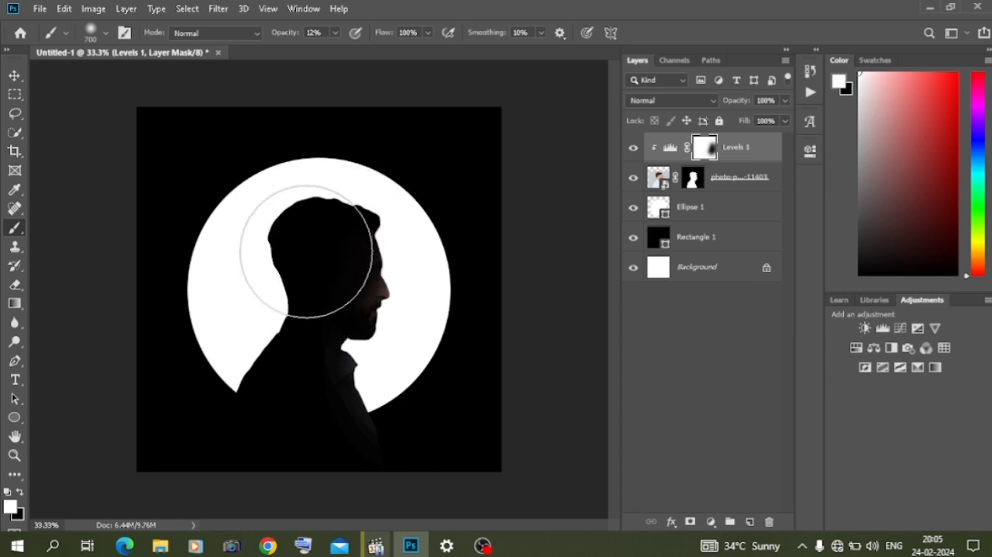
{"action": "left_click", "coordinate": [14, 75]}
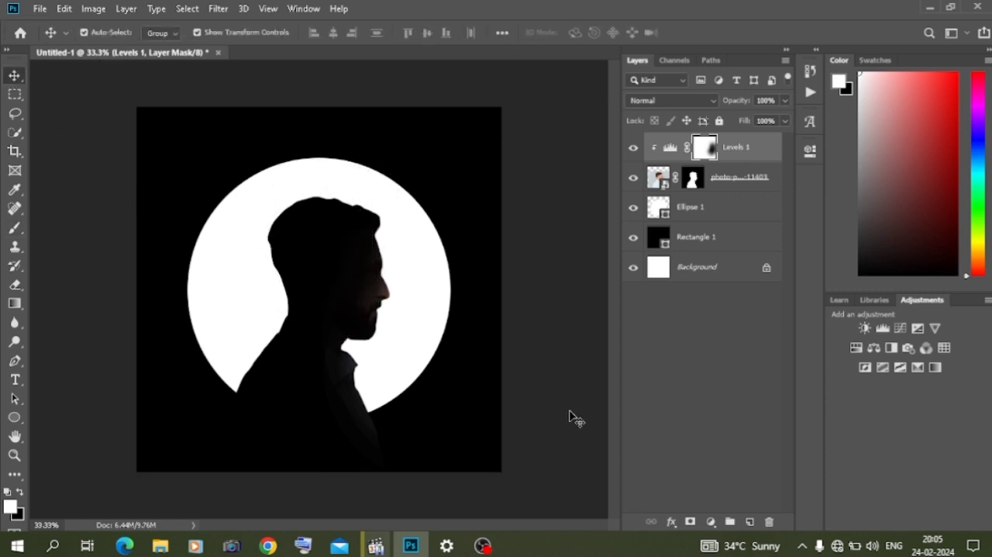
- Try to place the .webp wedding picture from the Downloads folder into the document
{"action": "left_click", "coordinate": [160, 546]}
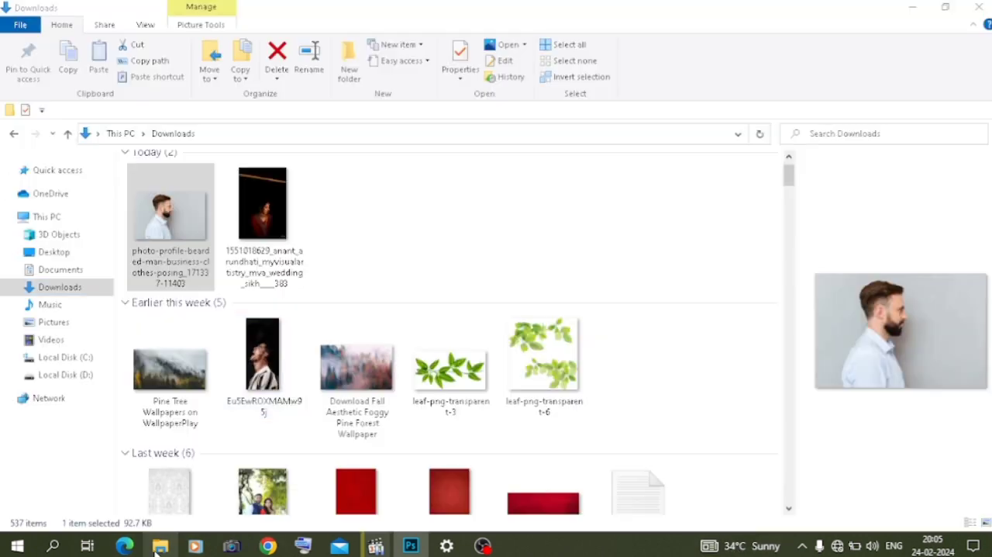
{"action": "left_click_drag", "start_coordinate": [263, 233], "coordinate": [295, 301]}
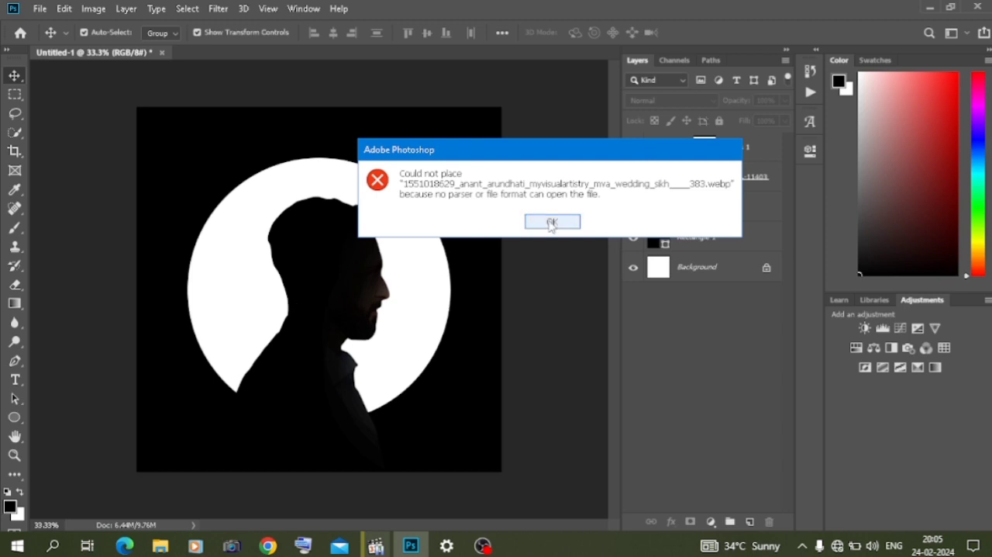
{"action": "left_click", "coordinate": [552, 222]}
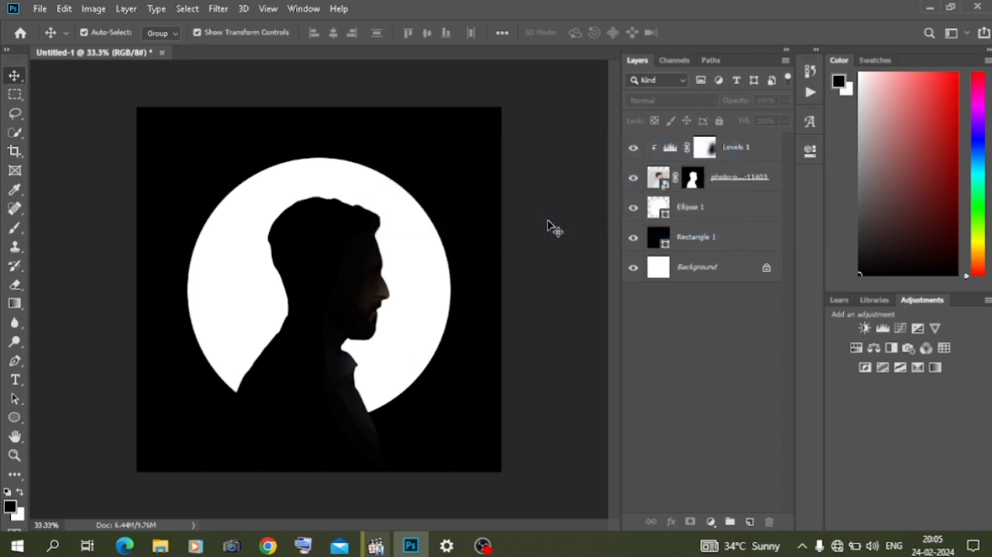
- Paint white on the Levels mask over the man's face and chest to darken them, leaving no layer selected
{"action": "left_click", "coordinate": [17, 228]}
{"action": "left_click", "coordinate": [703, 147]}
{"action": "key", "text": "x"}
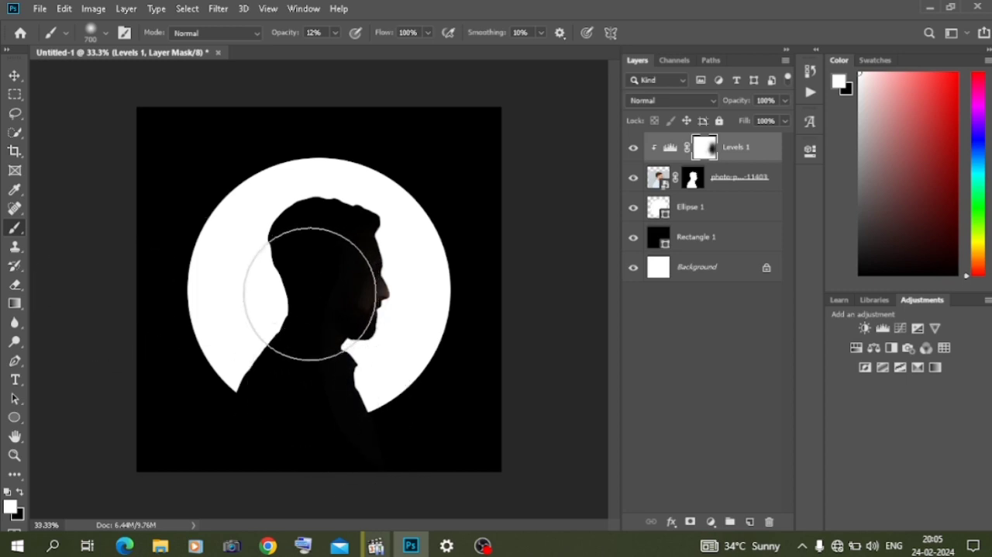
{"action": "left_click", "coordinate": [14, 76]}
{"action": "left_click", "coordinate": [170, 415]}
- Switch to File Explorer and open the wedding picture from the Downloads folder in Chrome
{"action": "left_click", "coordinate": [161, 546]}
{"action": "scroll", "coordinate": [255, 206], "scroll_direction": "up", "scroll_amount": 2}
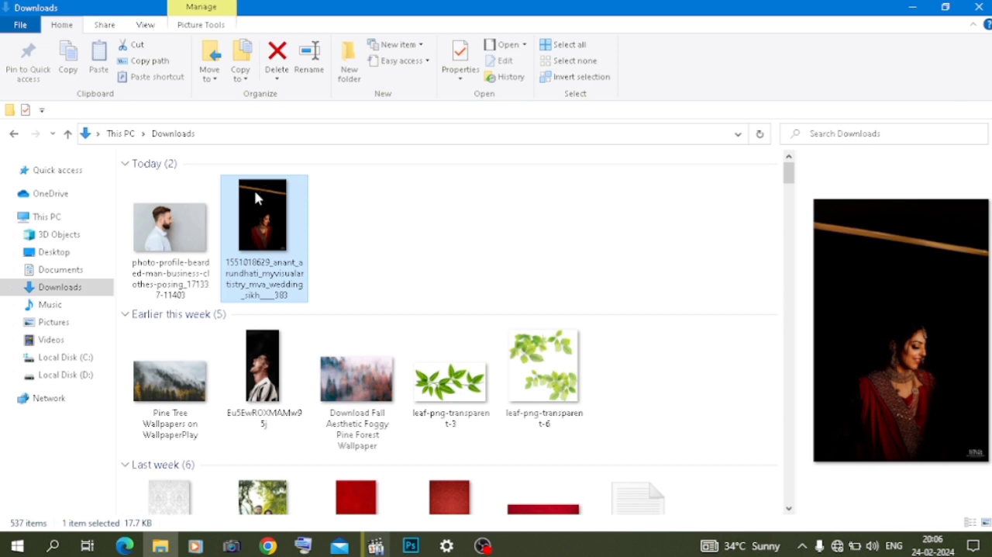
{"action": "double_click", "coordinate": [256, 194]}
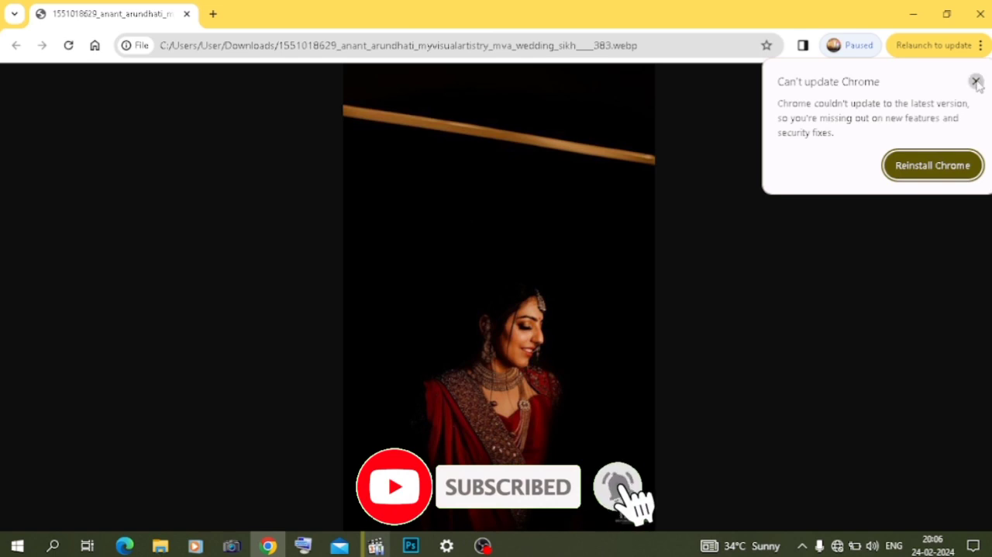
{"action": "left_click", "coordinate": [976, 82]}
{"action": "right_click", "coordinate": [504, 257]}
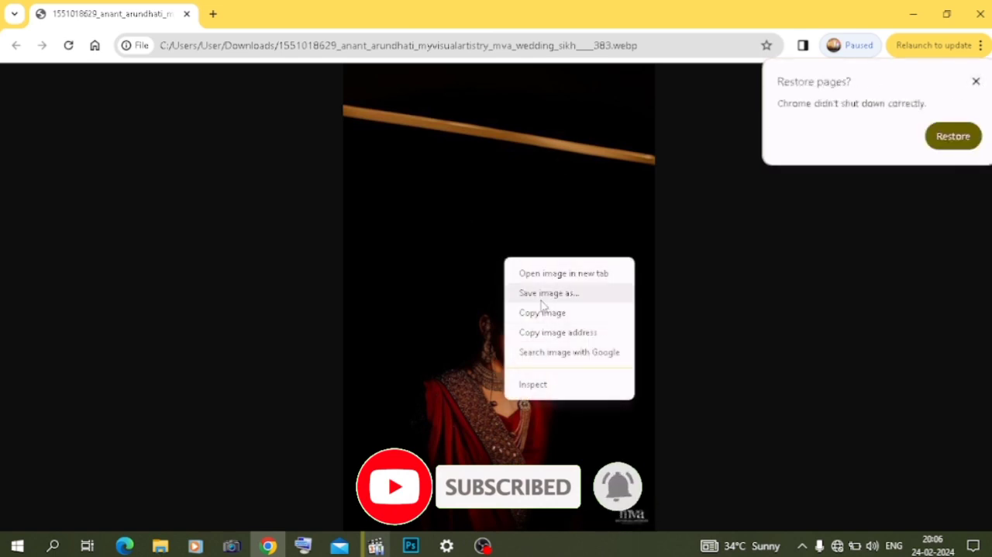
{"action": "left_click", "coordinate": [537, 295]}
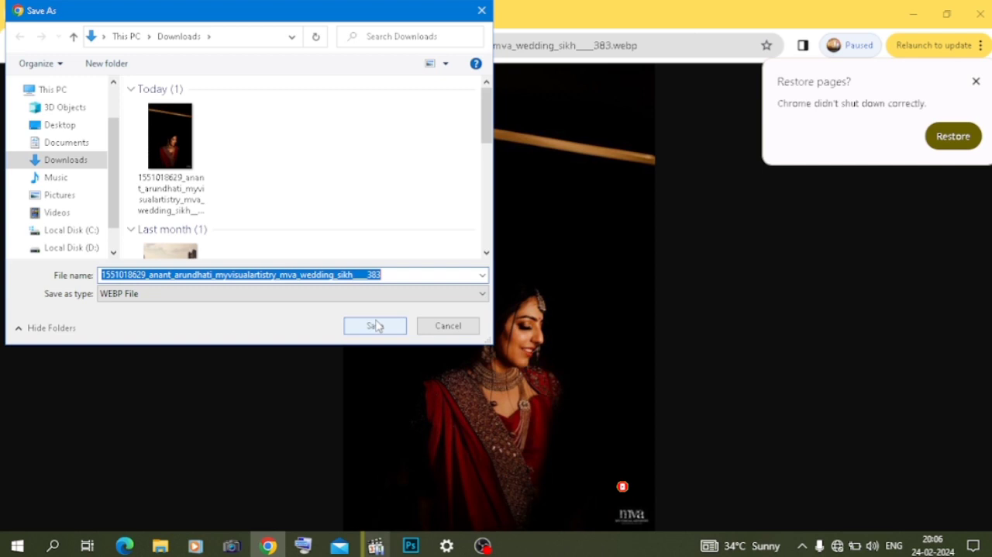
{"action": "left_click", "coordinate": [365, 294]}
{"action": "left_click", "coordinate": [364, 297]}
{"action": "left_click", "coordinate": [448, 325]}
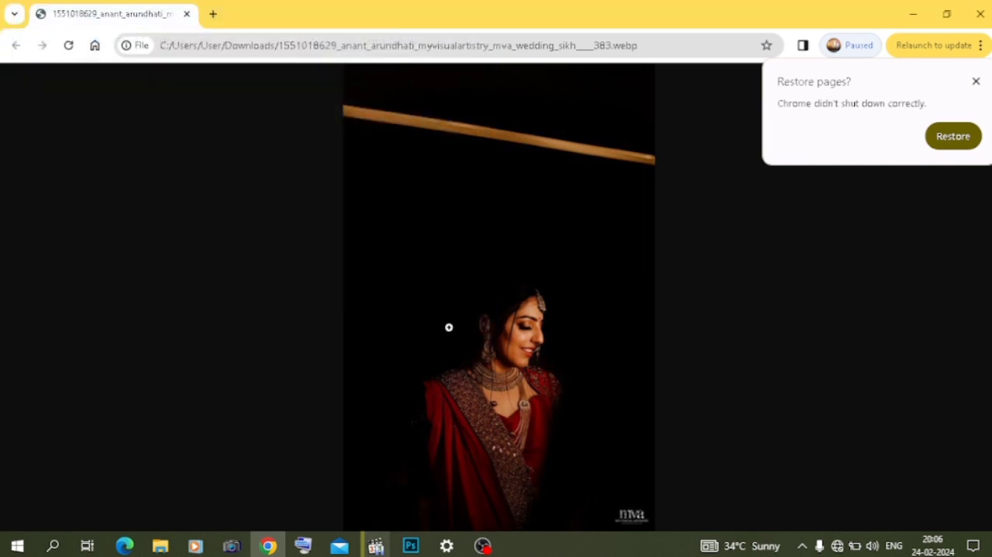
- Copy the bride's image in Chrome, switch to Photoshop and paste it into the silhouette document
{"action": "right_click", "coordinate": [463, 271]}
{"action": "left_click", "coordinate": [499, 328]}
{"action": "left_click", "coordinate": [411, 545]}
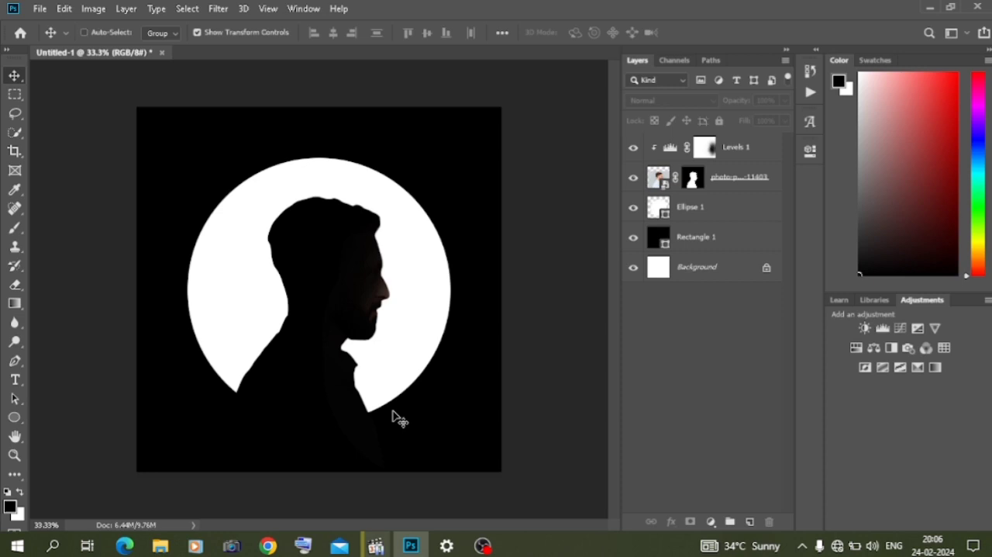
{"action": "key", "text": "ctrl+v"}
- Enlarge the pasted bride picture and move it over the man's silhouette, applying the transform
{"action": "left_click_drag", "start_coordinate": [372, 371], "coordinate": [491, 477]}
{"action": "left_click_drag", "start_coordinate": [342, 372], "coordinate": [283, 288]}
{"action": "left_click_drag", "start_coordinate": [378, 386], "coordinate": [469, 529]}
{"action": "left_click_drag", "start_coordinate": [312, 412], "coordinate": [280, 371]}
{"action": "key", "text": "Return"}
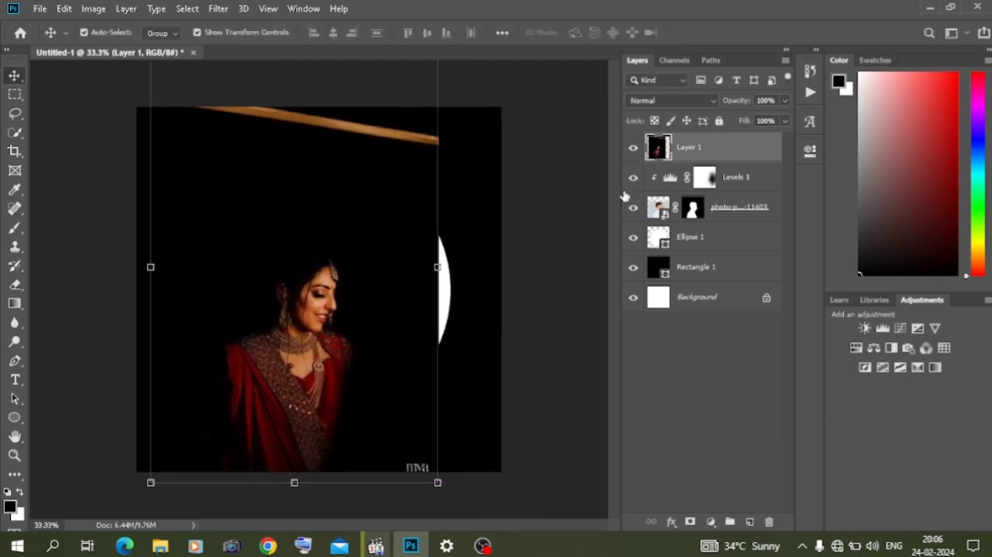
- Clip the bride layer to the man's silhouette, enlarge it to about 118% and position her over his head and torso
{"action": "right_click", "coordinate": [705, 151]}
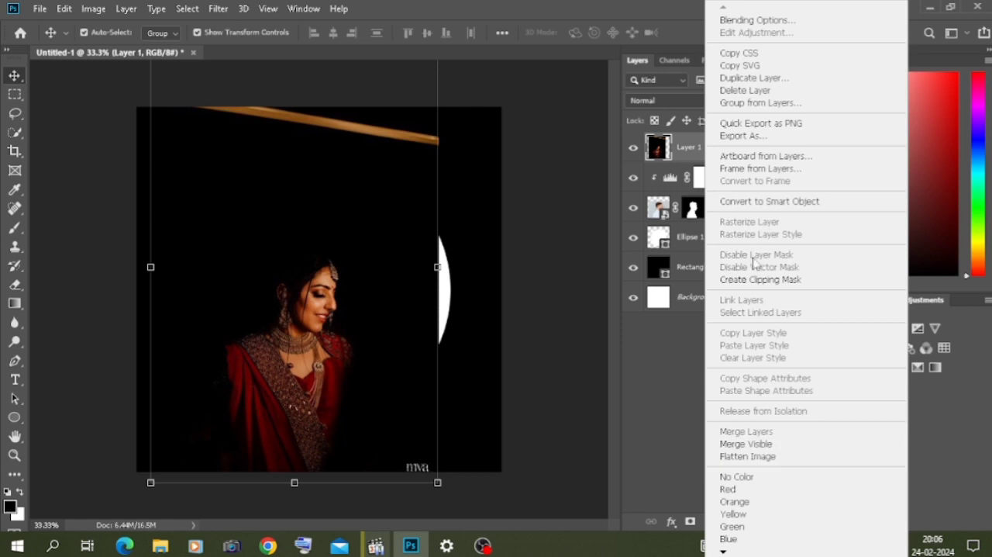
{"action": "left_click", "coordinate": [741, 279]}
{"action": "left_click_drag", "start_coordinate": [324, 393], "coordinate": [310, 360]}
{"action": "left_click_drag", "start_coordinate": [425, 452], "coordinate": [476, 528]}
{"action": "left_click_drag", "start_coordinate": [310, 426], "coordinate": [289, 380]}
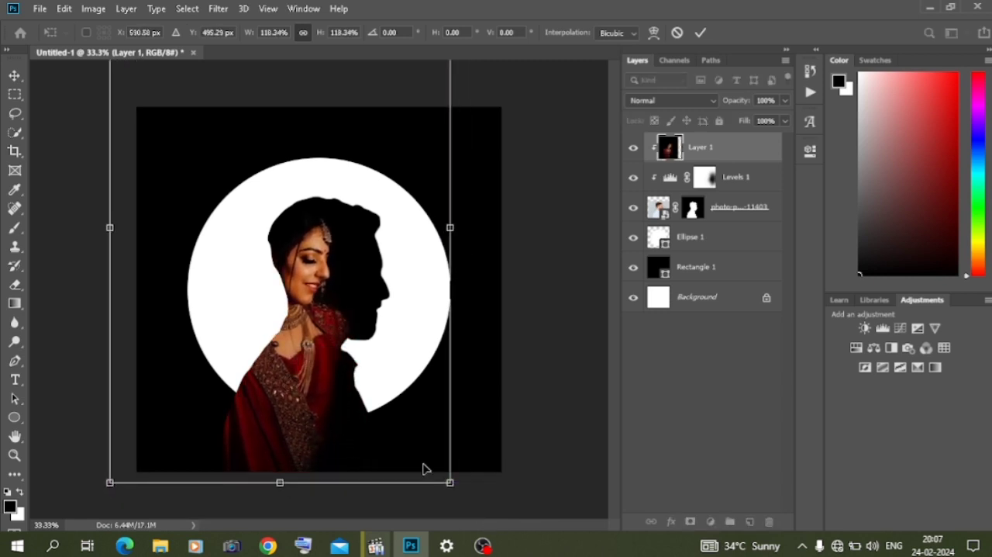
- Scale the bride layer to about 123% and fit her face and shoulders inside the back of the man's silhouette
{"action": "left_click_drag", "start_coordinate": [455, 485], "coordinate": [501, 547]}
{"action": "left_click_drag", "start_coordinate": [328, 439], "coordinate": [315, 400]}
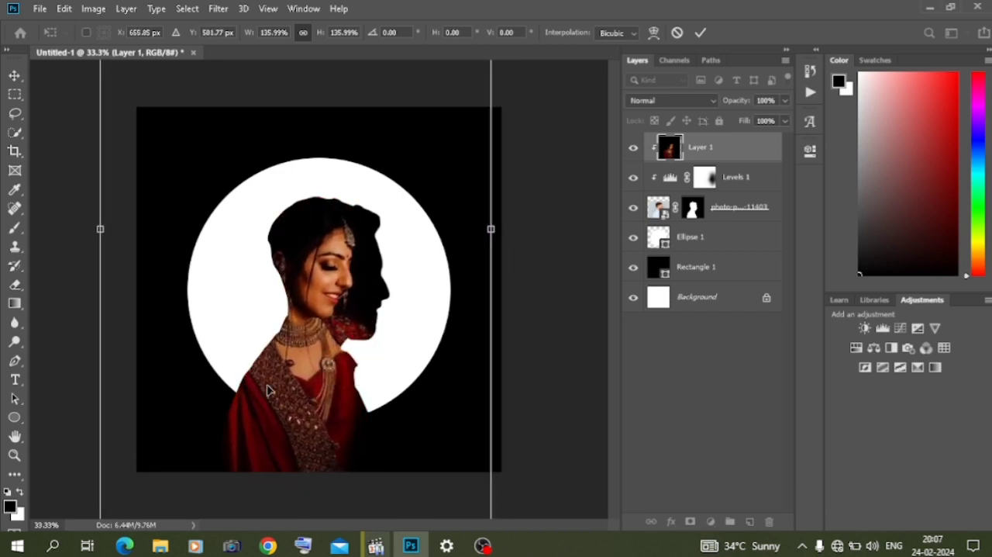
{"action": "left_click_drag", "start_coordinate": [97, 229], "coordinate": [138, 230]}
{"action": "left_click_drag", "start_coordinate": [295, 384], "coordinate": [272, 375]}
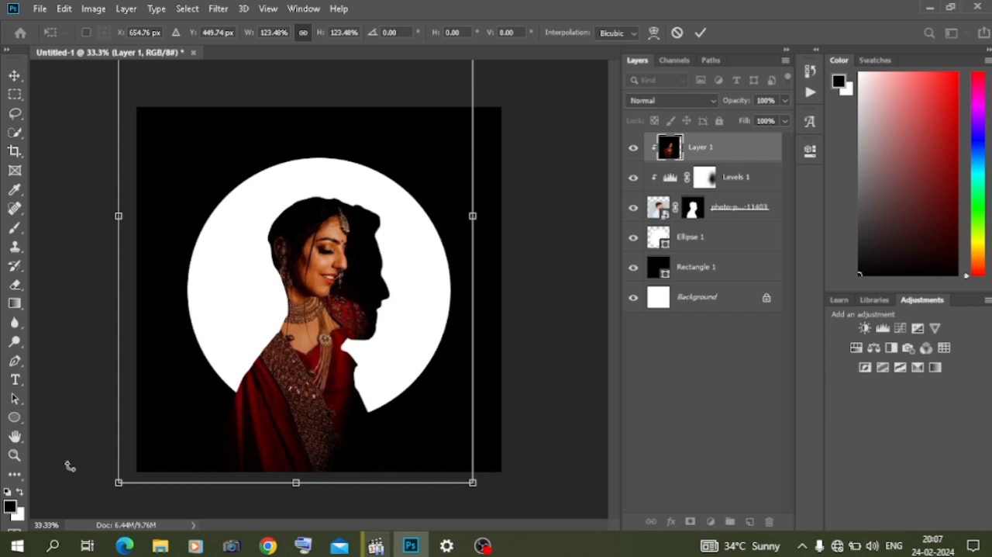
{"action": "key", "text": "Return"}
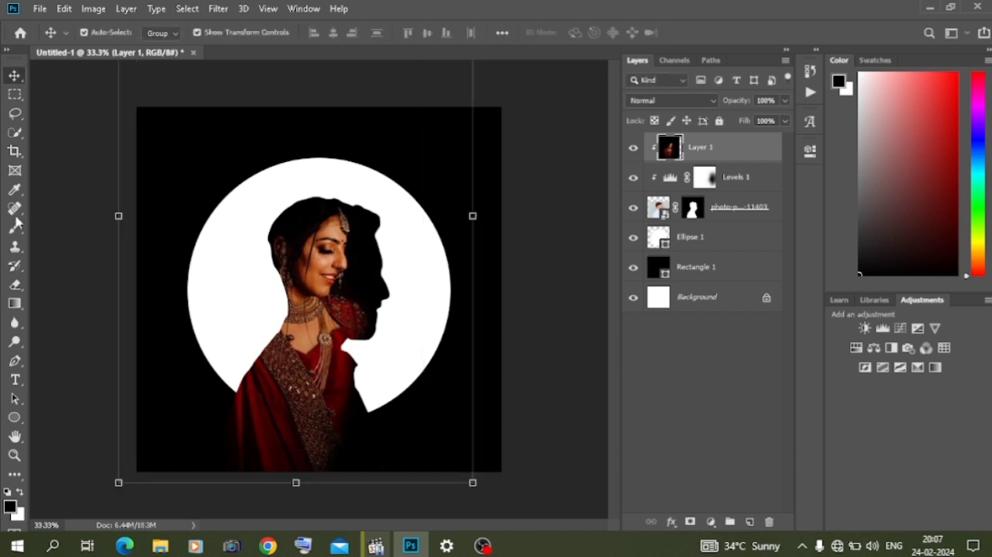
- Add a layer mask to the bride layer and invert it to black, with the Brush tool active
{"action": "left_click", "coordinate": [14, 229]}
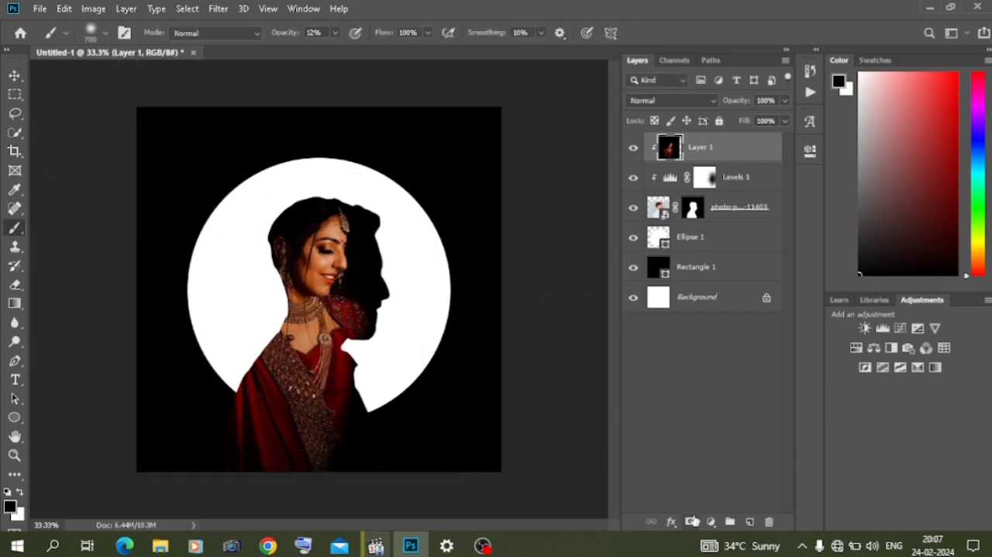
{"action": "left_click", "coordinate": [690, 523]}
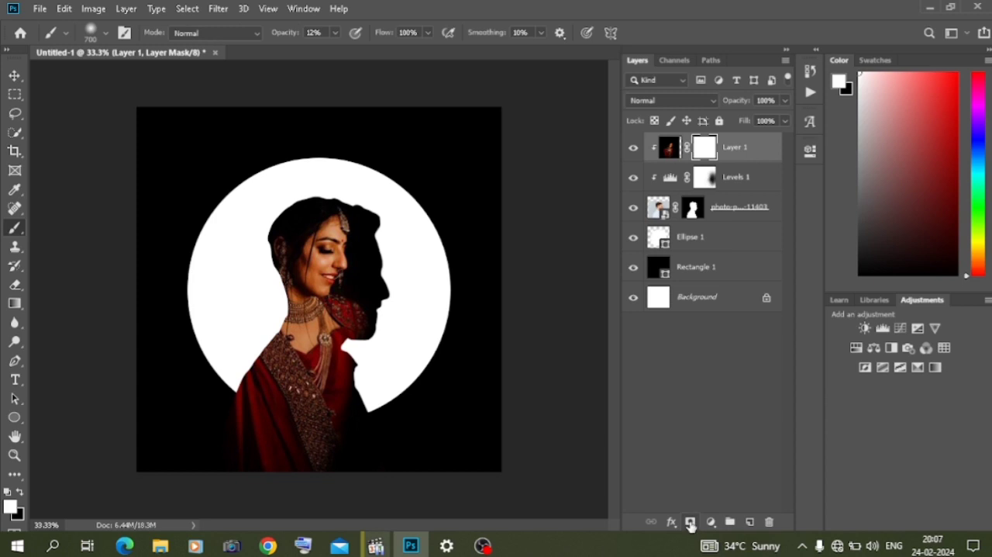
{"action": "key", "text": "ctrl+i"}
- Paint white on the bride layer's mask over her head and dress, raising the brush opacity to 100%
{"action": "mouse_move", "coordinate": [299, 215]}
{"action": "left_mouse_down"}
{"action": "mouse_move", "coordinate": [237, 389]}
{"action": "mouse_move", "coordinate": [241, 412]}
{"action": "mouse_move", "coordinate": [265, 292]}
{"action": "mouse_move", "coordinate": [320, 168]}
{"action": "mouse_move", "coordinate": [307, 432]}
{"action": "mouse_move", "coordinate": [248, 287]}
{"action": "left_mouse_up"}
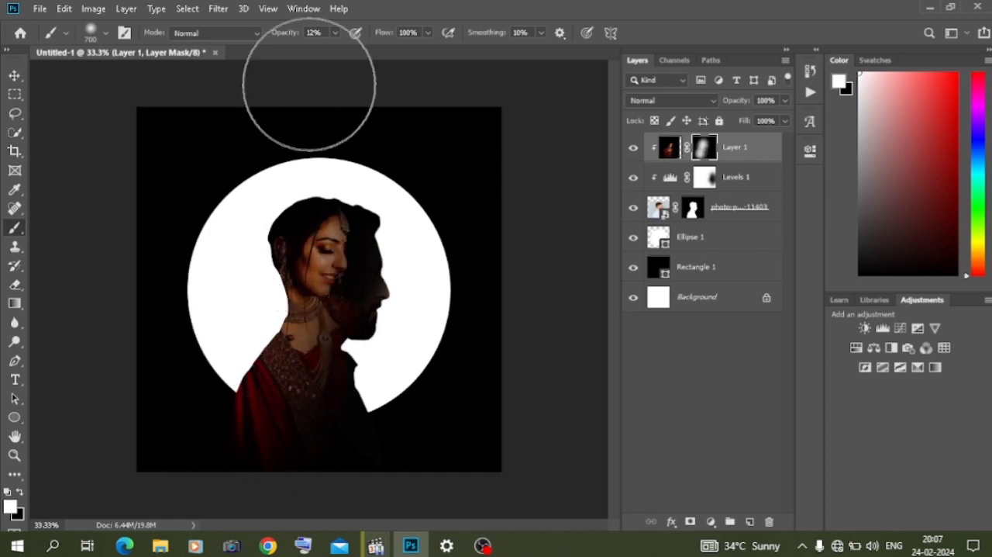
{"action": "left_click_drag", "start_coordinate": [289, 33], "coordinate": [399, 71]}
{"action": "mouse_move", "coordinate": [306, 198]}
{"action": "left_mouse_down"}
{"action": "mouse_move", "coordinate": [253, 416]}
{"action": "mouse_move", "coordinate": [230, 447]}
{"action": "mouse_move", "coordinate": [308, 429]}
{"action": "mouse_move", "coordinate": [331, 348]}
{"action": "mouse_move", "coordinate": [311, 292]}
{"action": "mouse_move", "coordinate": [331, 169]}
{"action": "left_mouse_up"}
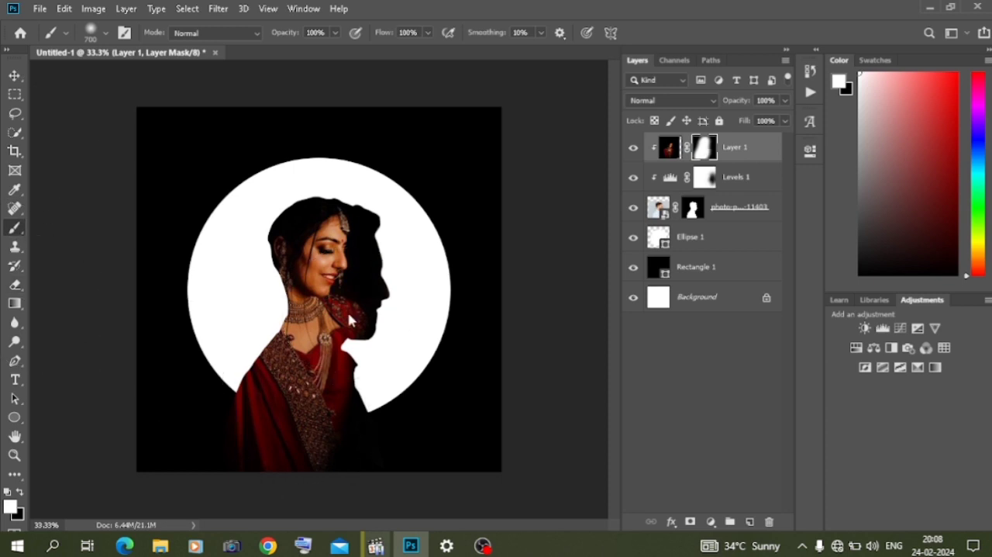
- Paint black on the bride layer's mask along the man's face and chest, ending with the Move tool and no layer selected
{"action": "left_click", "coordinate": [21, 492]}
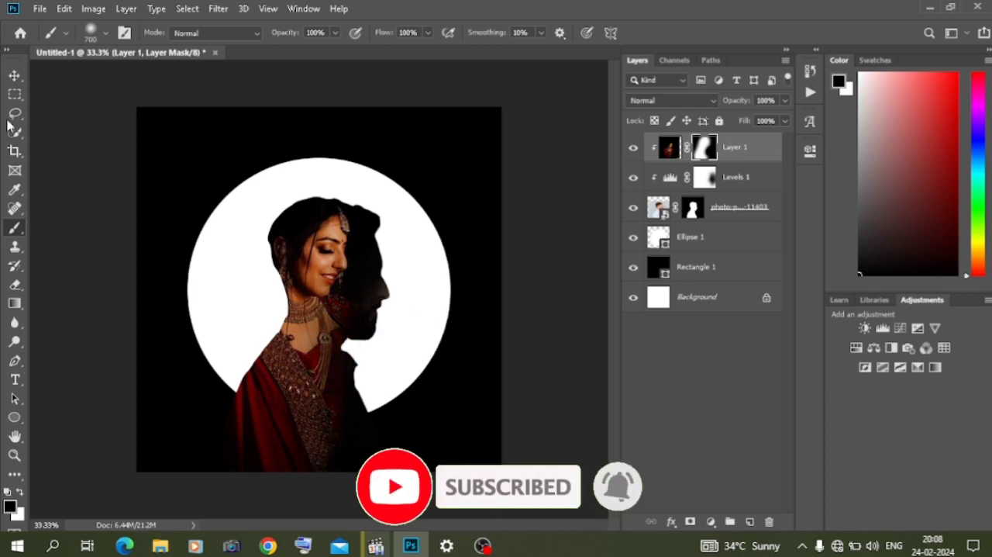
{"action": "left_click", "coordinate": [14, 75]}
{"action": "left_click", "coordinate": [80, 323]}
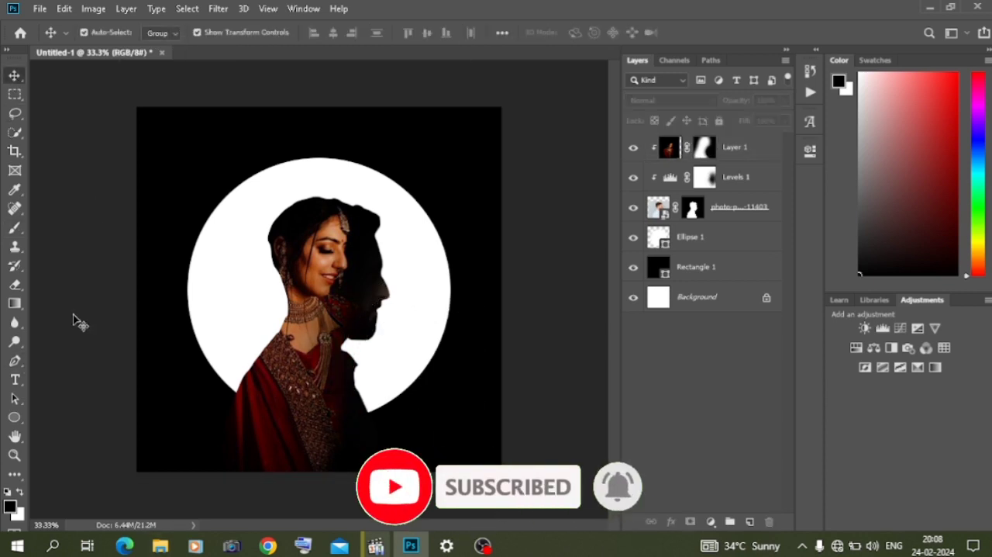
- Move the white circle slightly to the right behind the couple
{"action": "left_click", "coordinate": [412, 380]}
{"action": "mouse_move", "coordinate": [412, 380]}
{"action": "left_mouse_down"}
{"action": "mouse_move", "coordinate": [425, 325]}
{"action": "mouse_move", "coordinate": [424, 368]}
{"action": "left_mouse_up"}
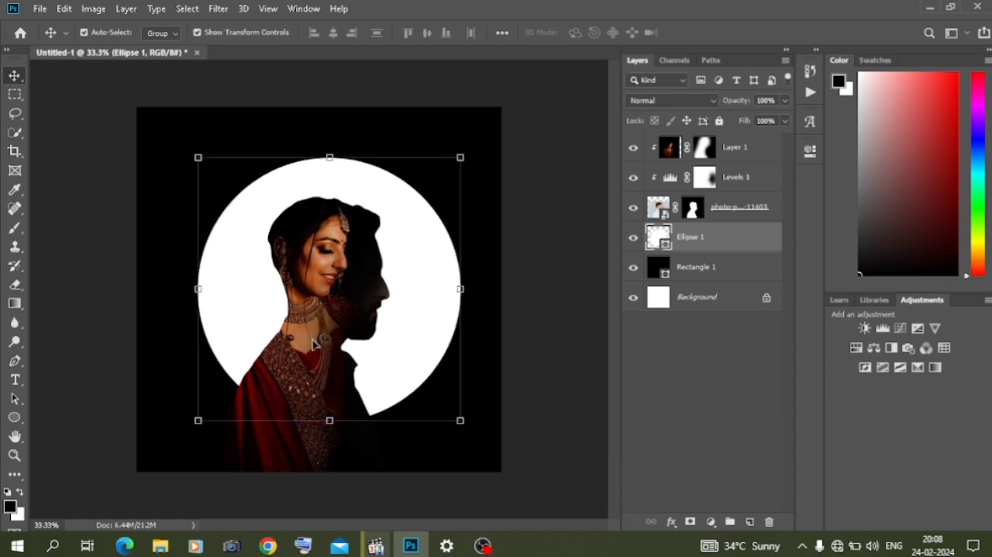
{"action": "left_click", "coordinate": [51, 287]}
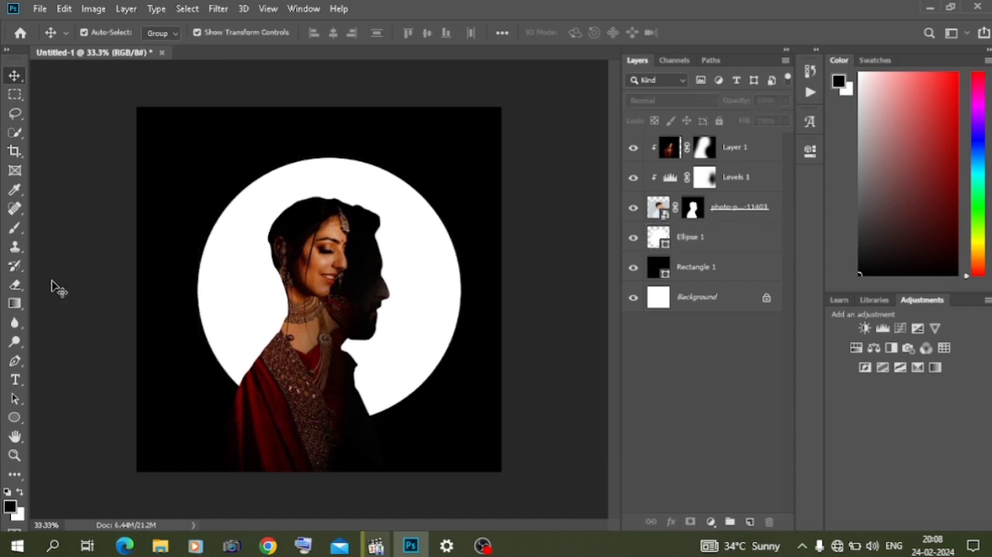
- Place the birds_PNG97 image from the mix matrial folder inside material on Local Disk (D:) into the document
{"action": "left_click", "coordinate": [159, 546]}
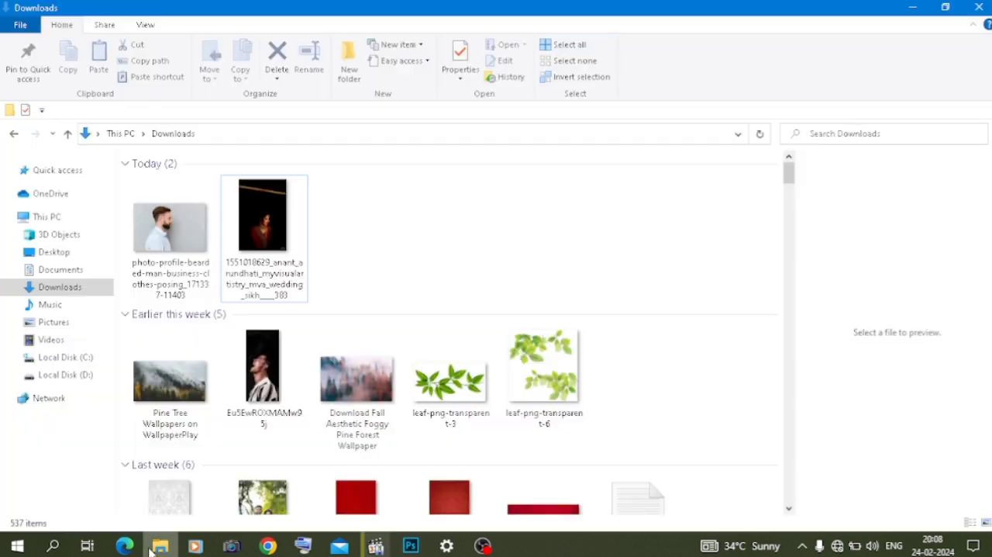
{"action": "left_click", "coordinate": [68, 375]}
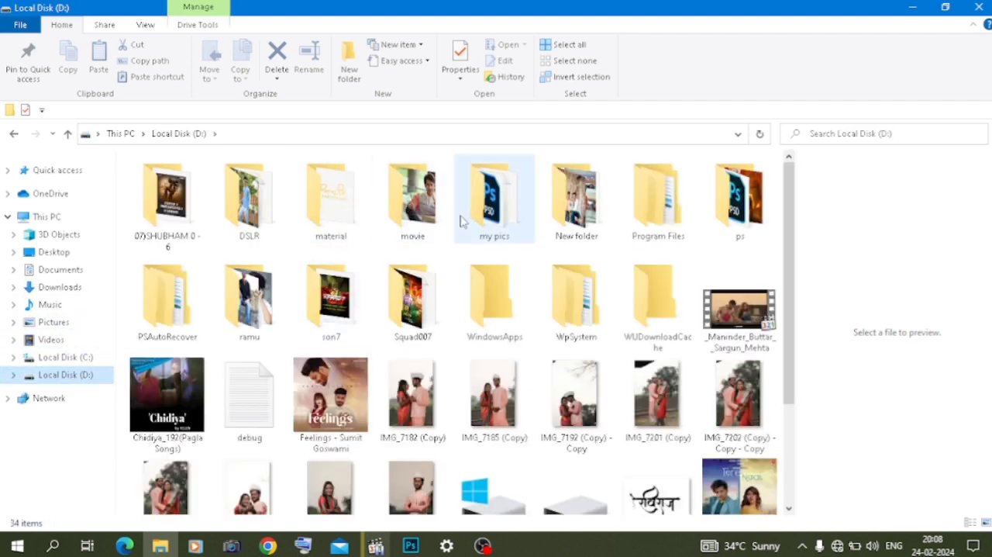
{"action": "double_click", "coordinate": [324, 209]}
{"action": "double_click", "coordinate": [233, 291]}
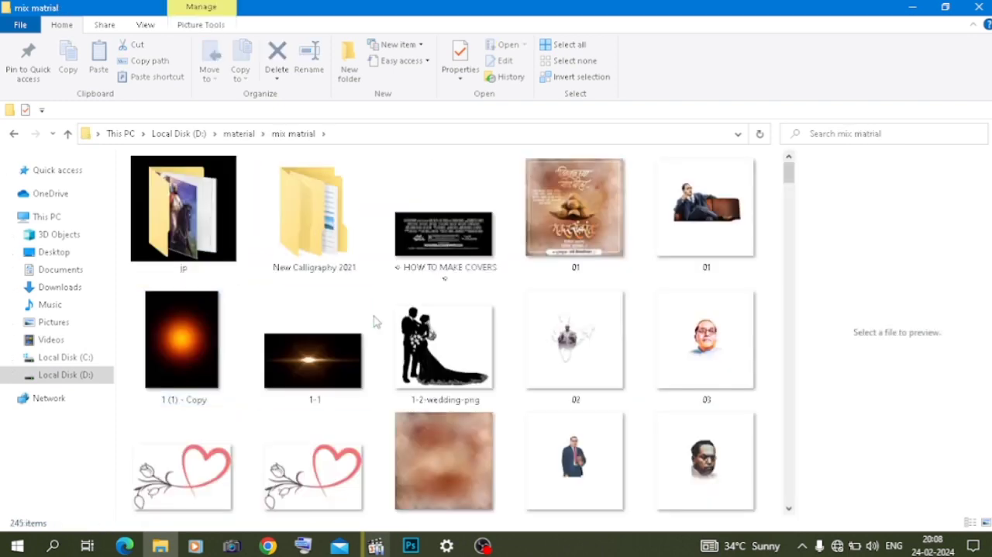
{"action": "scroll", "coordinate": [375, 321], "scroll_direction": "down", "scroll_amount": 3}
{"action": "scroll", "coordinate": [376, 321], "scroll_direction": "down", "scroll_amount": 20}
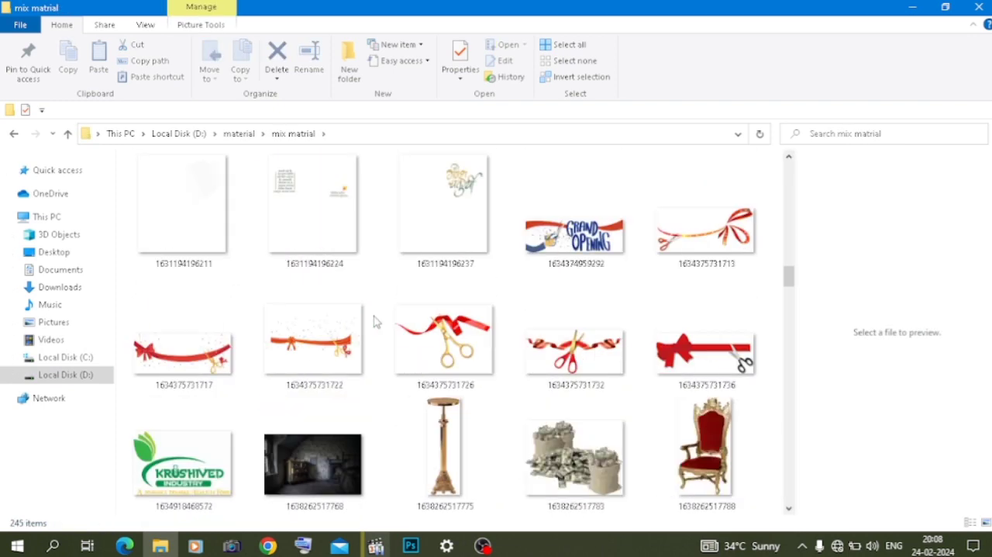
{"action": "scroll", "coordinate": [375, 321], "scroll_direction": "down", "scroll_amount": 20}
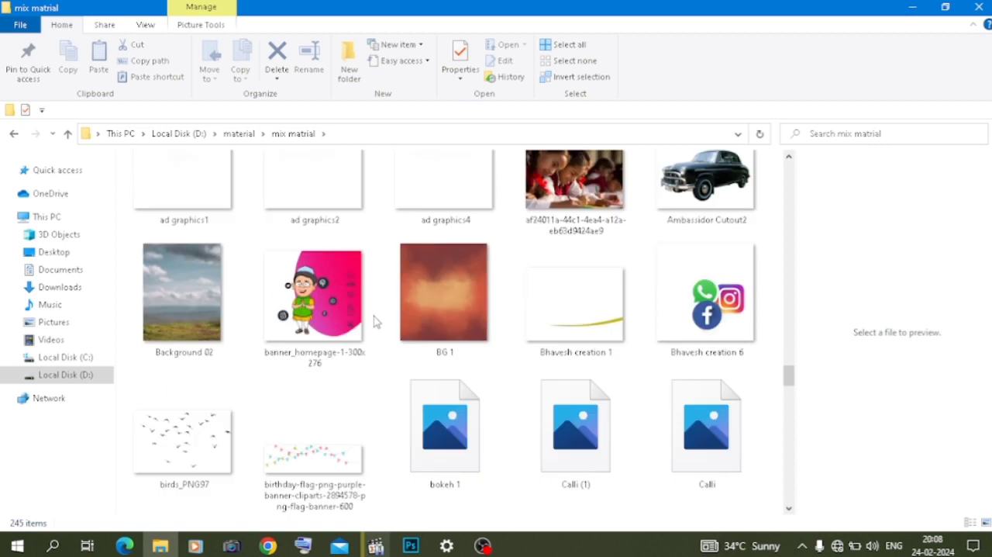
{"action": "scroll", "coordinate": [373, 321], "scroll_direction": "up", "scroll_amount": 2}
{"action": "left_click_drag", "start_coordinate": [178, 364], "coordinate": [262, 316]}
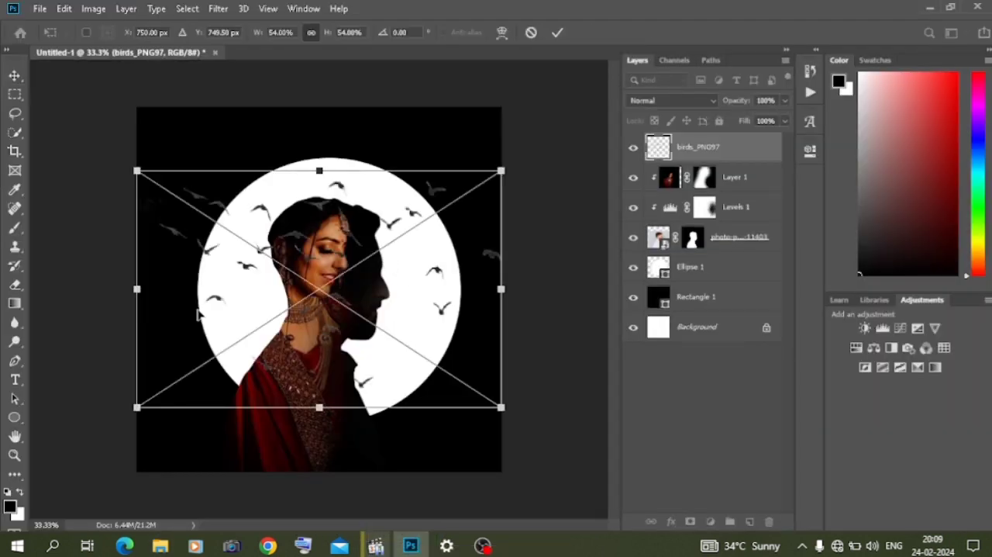
- Shrink the placed birds image and move its layer directly above Ellipse 1, behind the man's photo
{"action": "left_click_drag", "start_coordinate": [138, 289], "coordinate": [272, 289]}
{"action": "key", "text": "Return"}
{"action": "left_click_drag", "start_coordinate": [707, 142], "coordinate": [703, 261]}
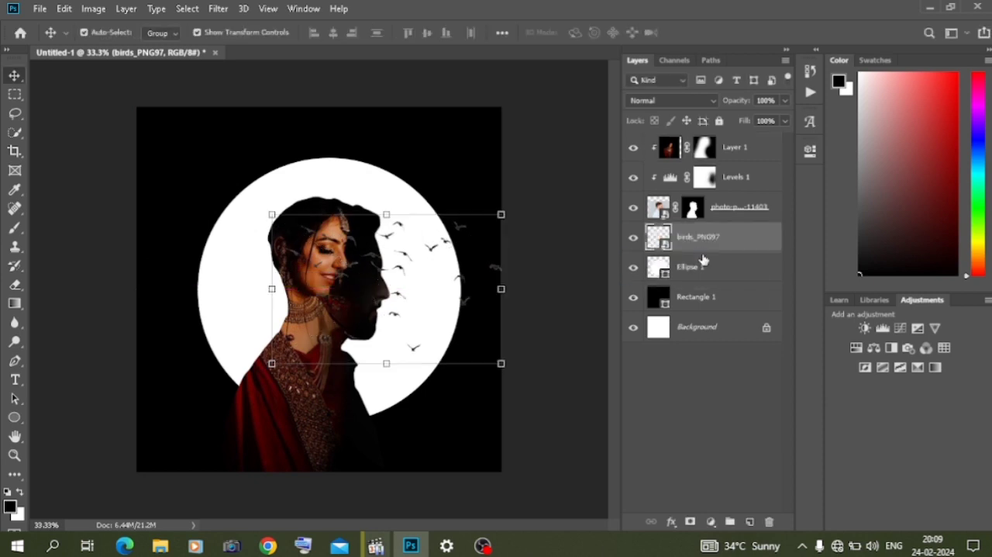
{"action": "left_click", "coordinate": [560, 486]}
- Shrink the birds further and position them above the couple's heads
{"action": "left_click", "coordinate": [400, 269]}
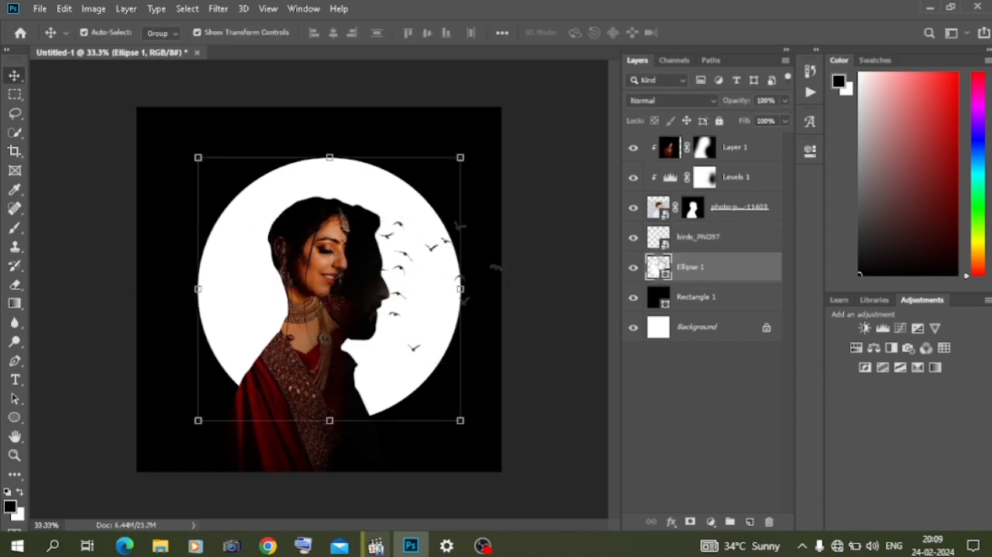
{"action": "left_click", "coordinate": [685, 244]}
{"action": "left_click_drag", "start_coordinate": [502, 214], "coordinate": [396, 290]}
{"action": "left_click_drag", "start_coordinate": [336, 329], "coordinate": [320, 174]}
{"action": "key", "text": "Return"}
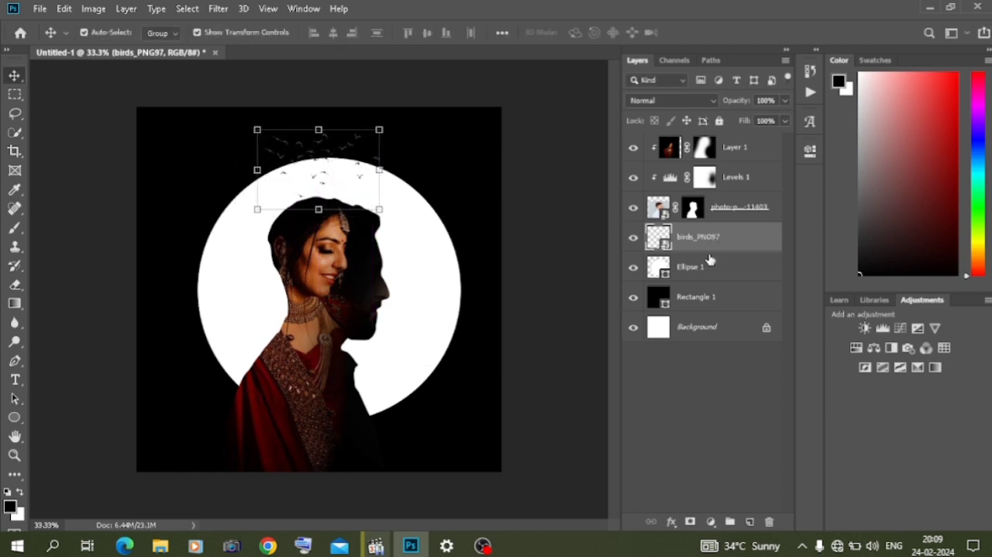
- Clip the birds layer to the white circle and nudge the birds slightly downward
{"action": "right_click", "coordinate": [713, 244]}
{"action": "left_click", "coordinate": [750, 320]}
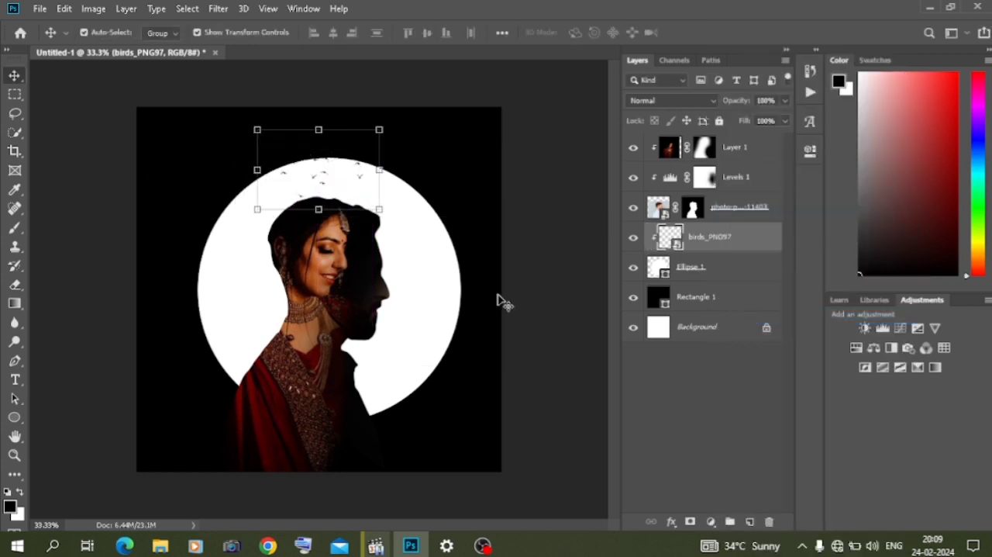
{"action": "left_click_drag", "start_coordinate": [315, 180], "coordinate": [318, 182]}
{"action": "left_click", "coordinate": [75, 215]}
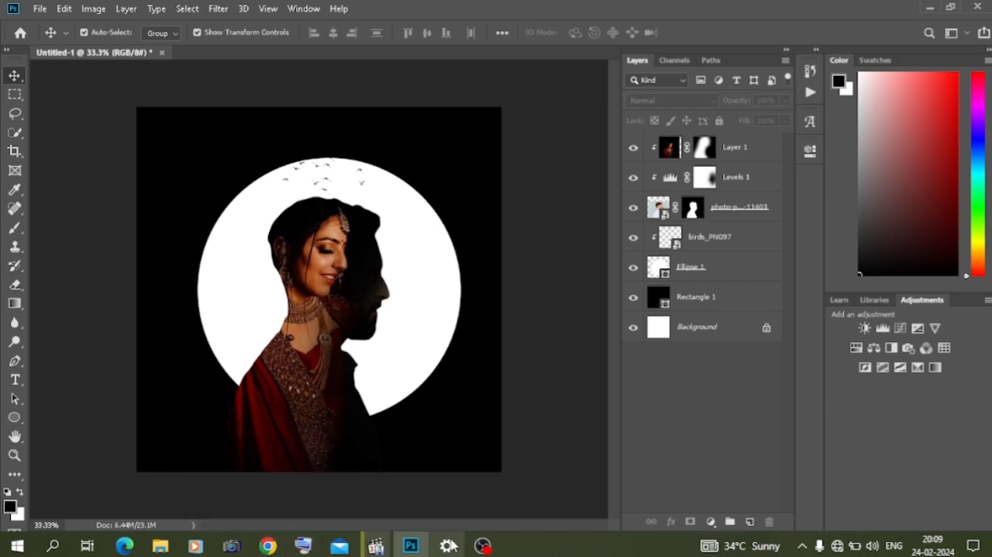
{"action": "key", "text": "ctrl+plus"}
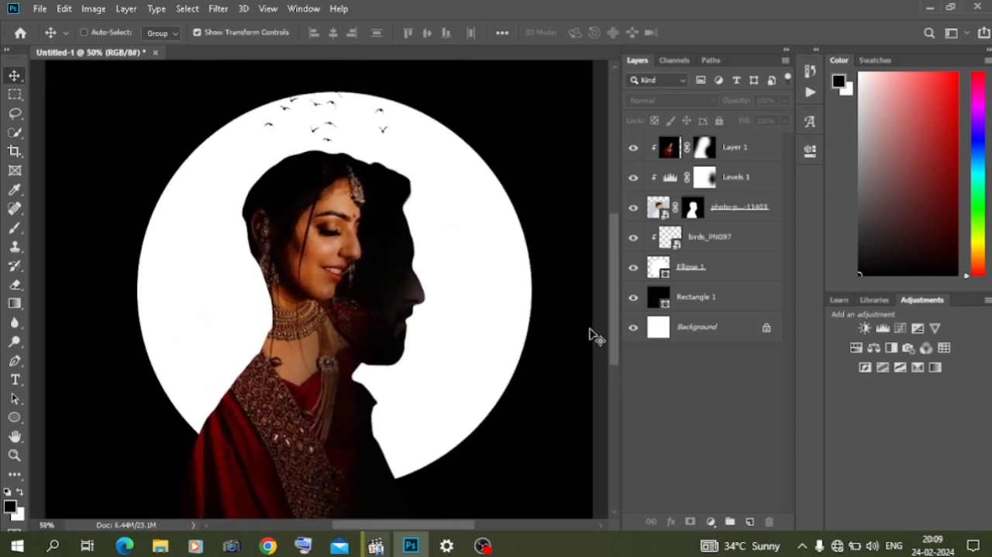
{"action": "key", "text": "ctrl+minus"}
{"action": "key", "text": "ctrl+minus"}
{"action": "key", "text": "ctrl+minus"}
{"action": "key", "text": "ctrl+plus"}
{"action": "key", "text": "ctrl+plus"}
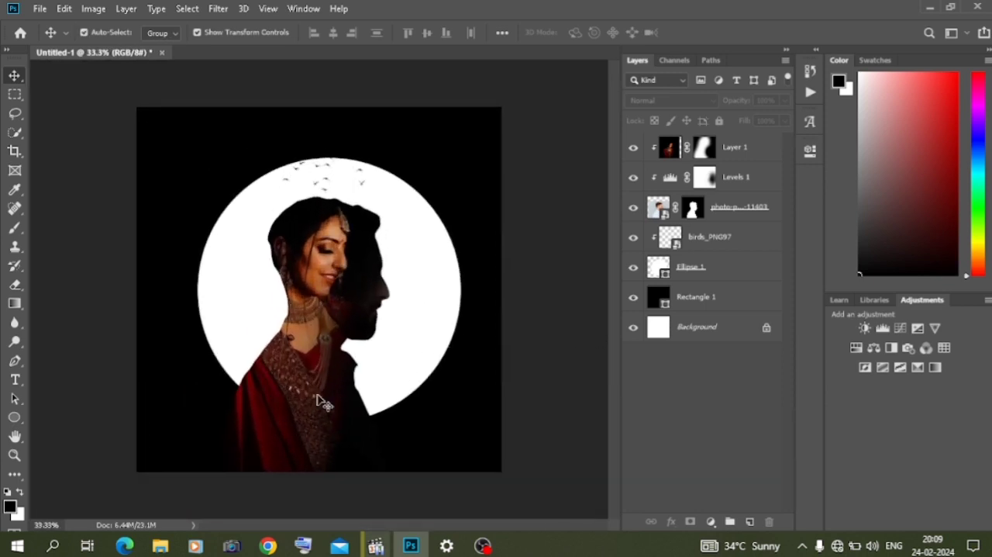
- Add a Gradient Overlay to the Ellipse 1 circle using the Orange, Yellow, Orange preset
{"action": "left_click", "coordinate": [413, 350]}
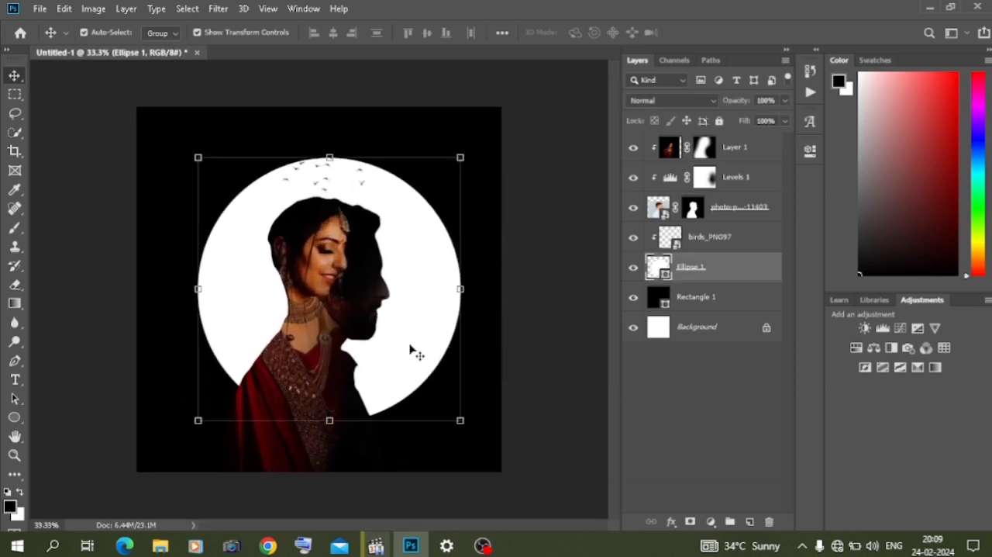
{"action": "double_click", "coordinate": [769, 266]}
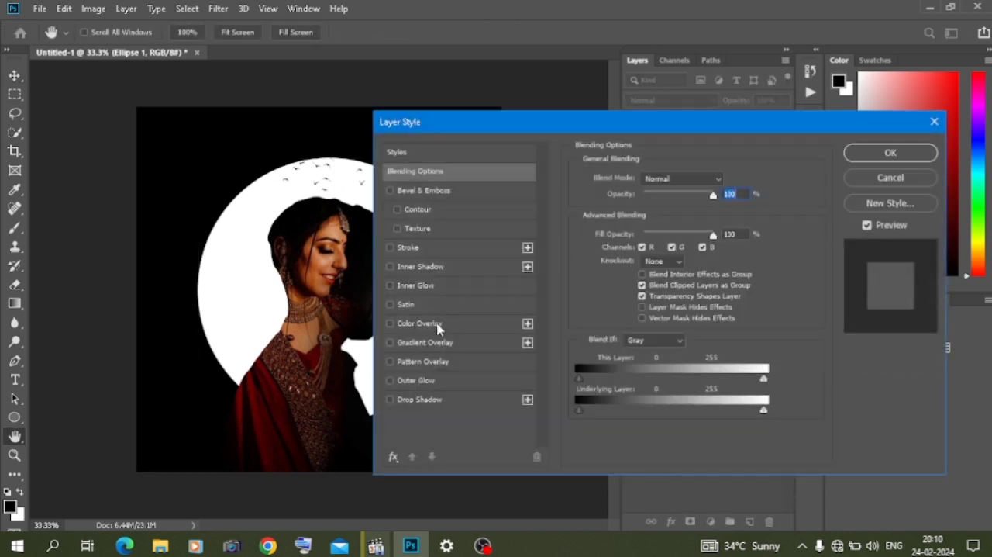
{"action": "left_click", "coordinate": [438, 325]}
{"action": "left_click", "coordinate": [390, 323]}
{"action": "left_click", "coordinate": [405, 343]}
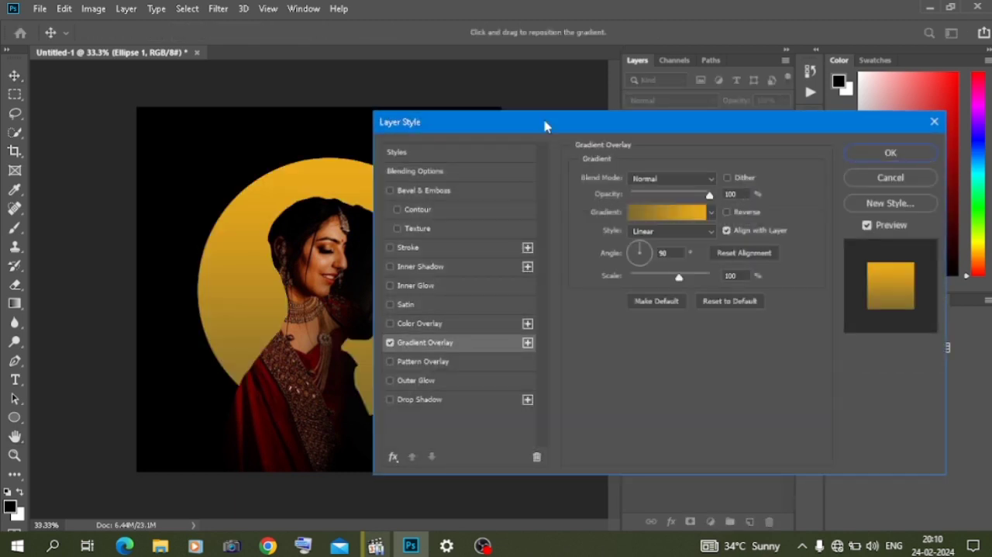
{"action": "left_click_drag", "start_coordinate": [544, 126], "coordinate": [661, 115]}
{"action": "left_click", "coordinate": [828, 203]}
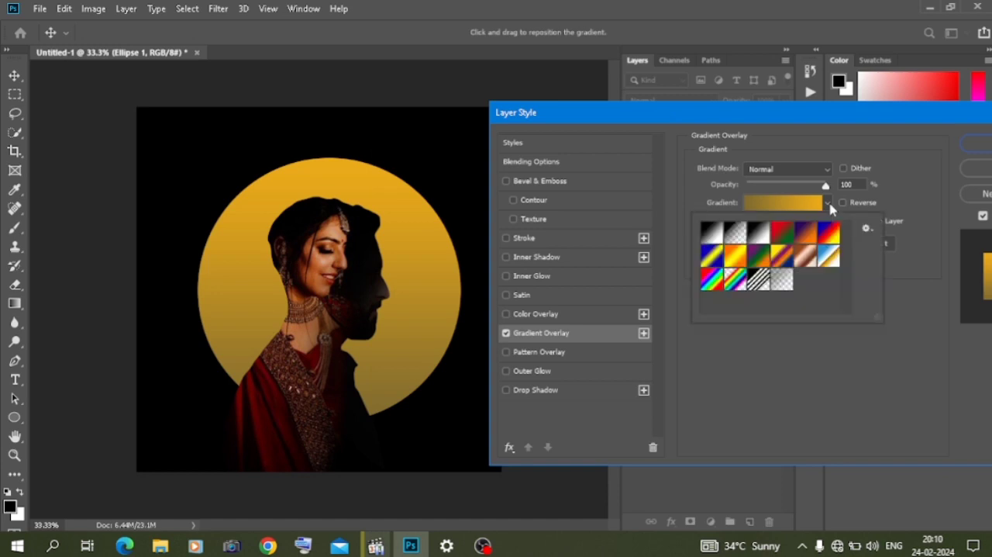
{"action": "left_click", "coordinate": [734, 263]}
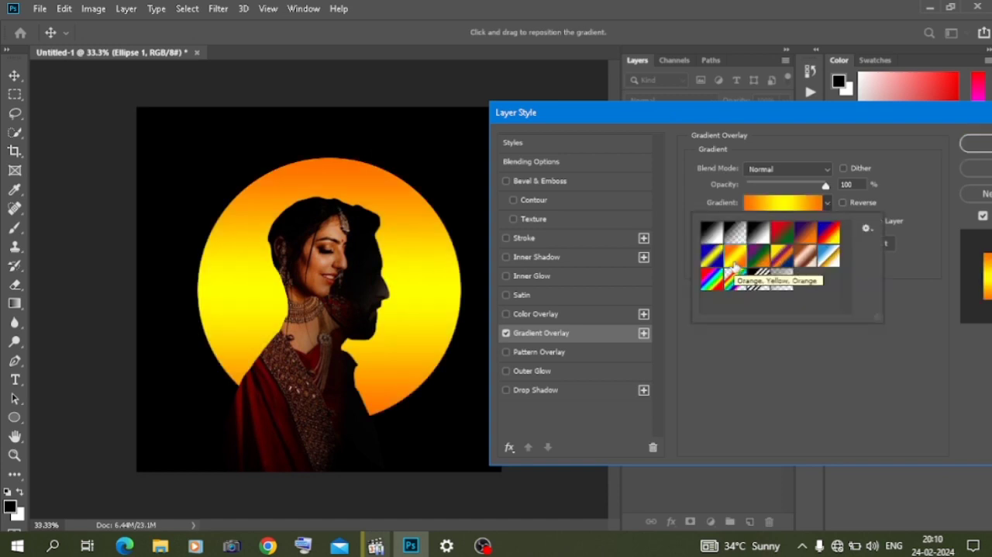
{"action": "double_click", "coordinate": [737, 263]}
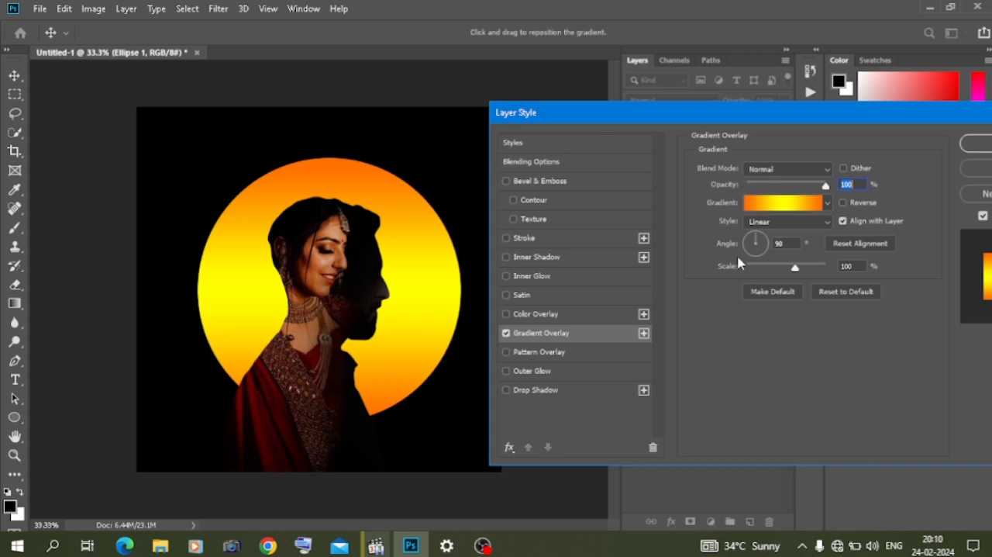
- Try the Angle and Radial styles for the circle's gradient overlay
{"action": "left_click", "coordinate": [814, 223]}
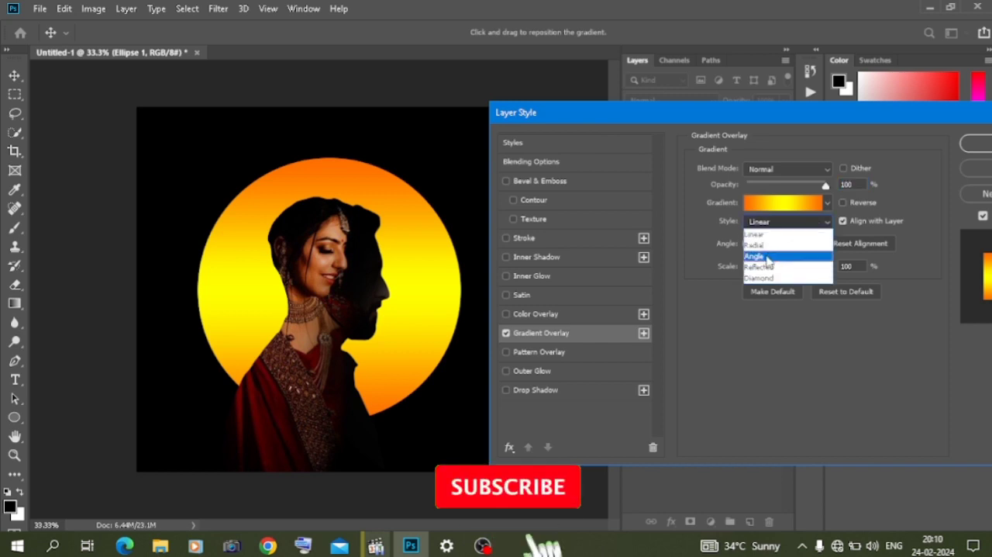
{"action": "left_click", "coordinate": [779, 255]}
{"action": "left_click", "coordinate": [779, 222]}
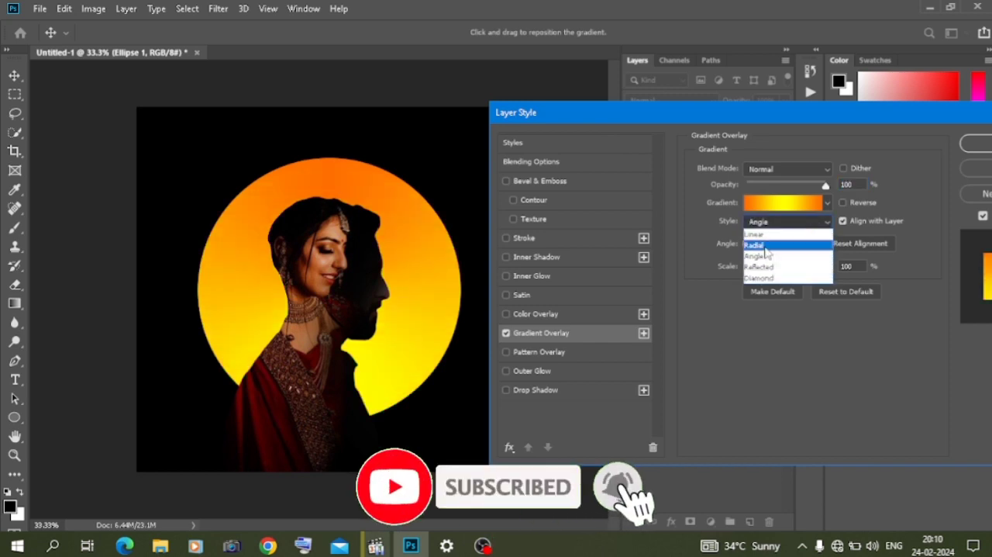
{"action": "left_click", "coordinate": [766, 242]}
{"action": "left_click", "coordinate": [767, 222]}
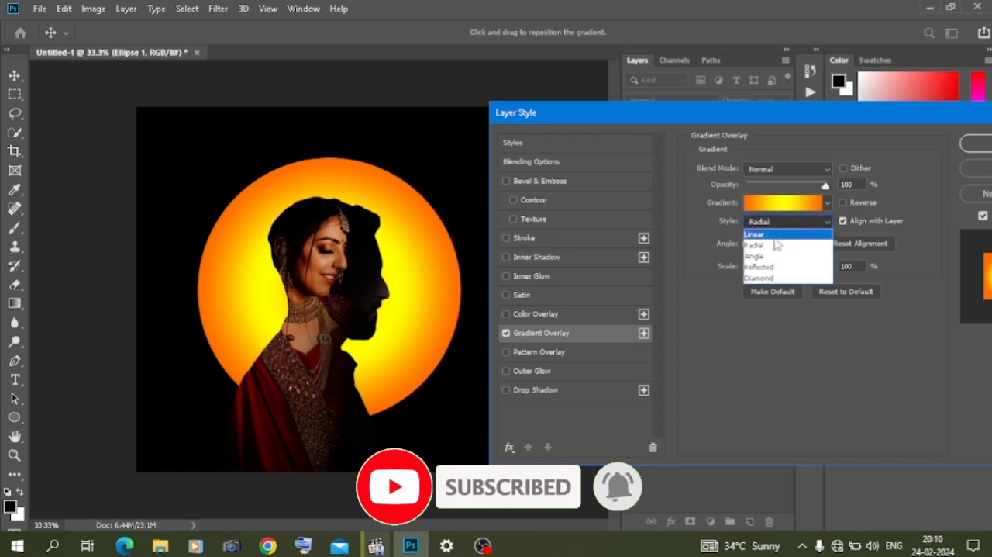
{"action": "left_click", "coordinate": [765, 257]}
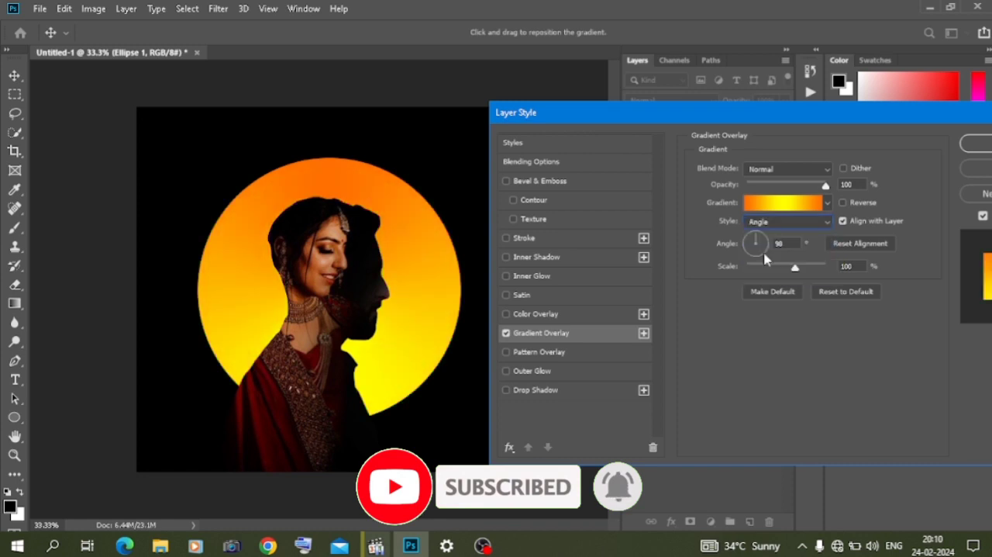
- Remove the gradient's middle yellow stop and recolor its starting stop to yellow ffd802
{"action": "left_click", "coordinate": [783, 203]}
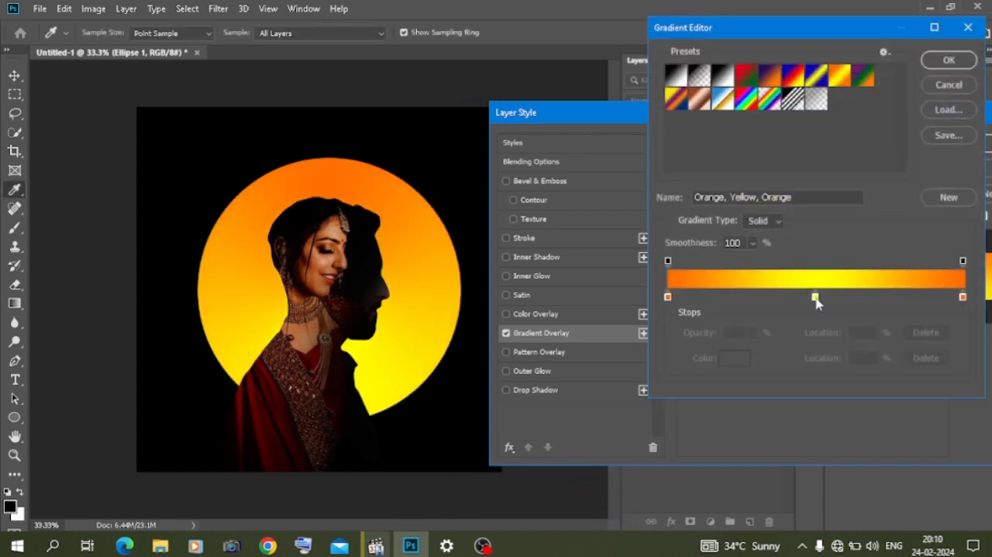
{"action": "left_click", "coordinate": [816, 299]}
{"action": "left_click_drag", "start_coordinate": [816, 298], "coordinate": [723, 271]}
{"action": "left_click", "coordinate": [668, 297]}
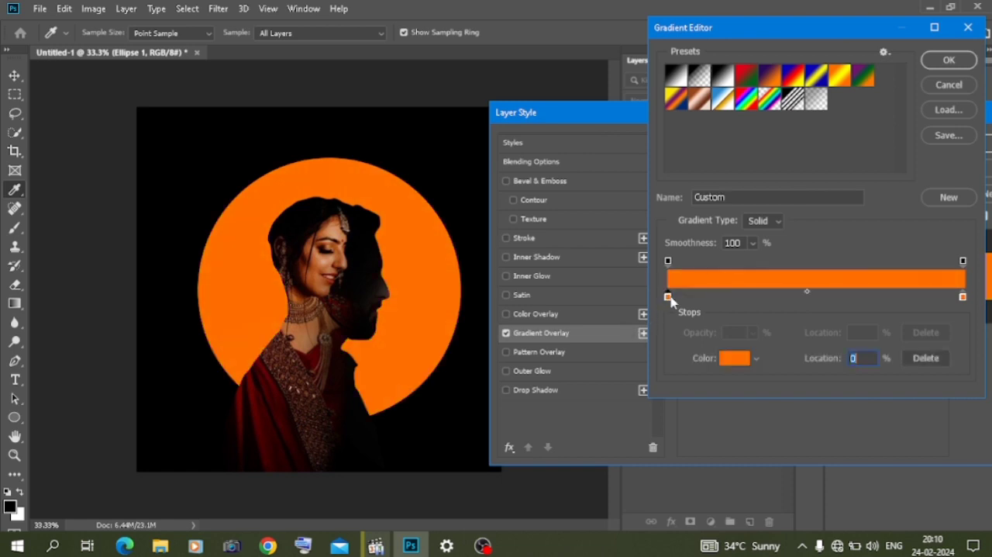
{"action": "left_click", "coordinate": [732, 358]}
{"action": "left_click", "coordinate": [810, 402]}
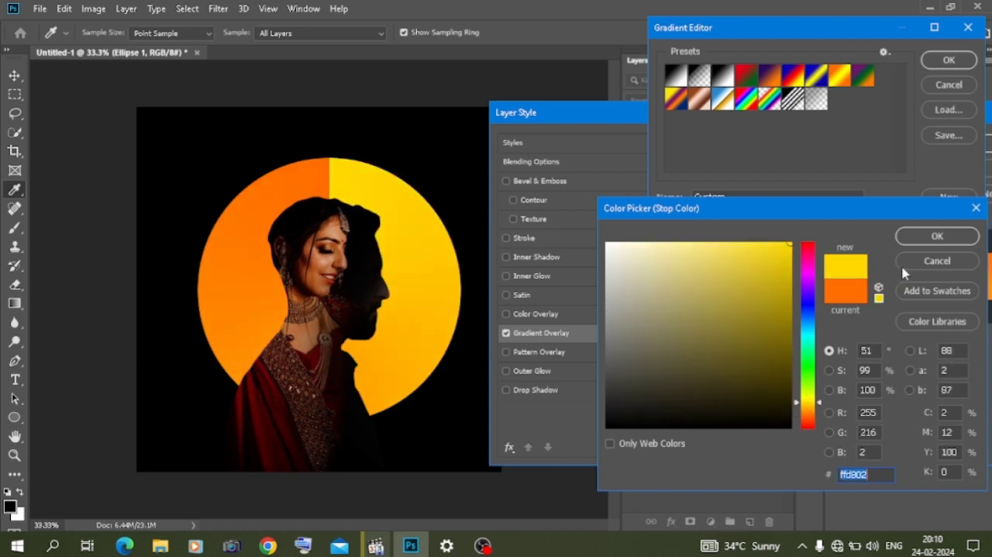
{"action": "left_click", "coordinate": [924, 242]}
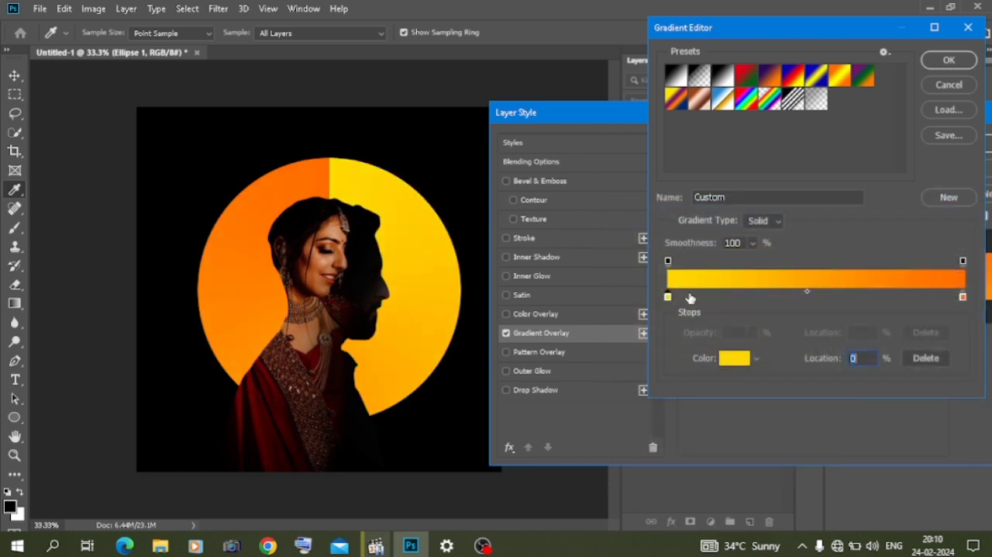
{"action": "left_click", "coordinate": [954, 62]}
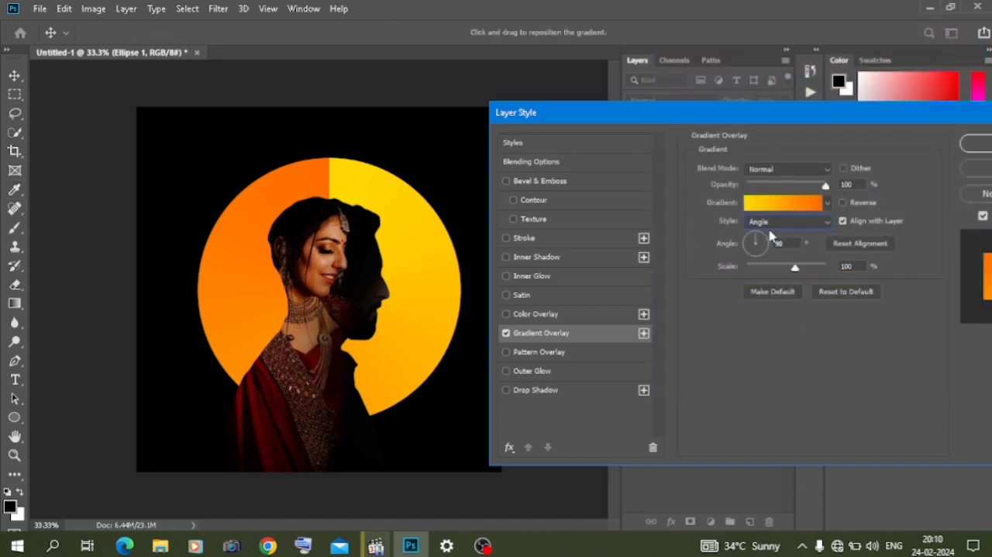
- Try the gradient overlay as Radial, and set it to the Linear style at a 90° angle
{"action": "left_click", "coordinate": [766, 248]}
{"action": "left_click", "coordinate": [770, 223]}
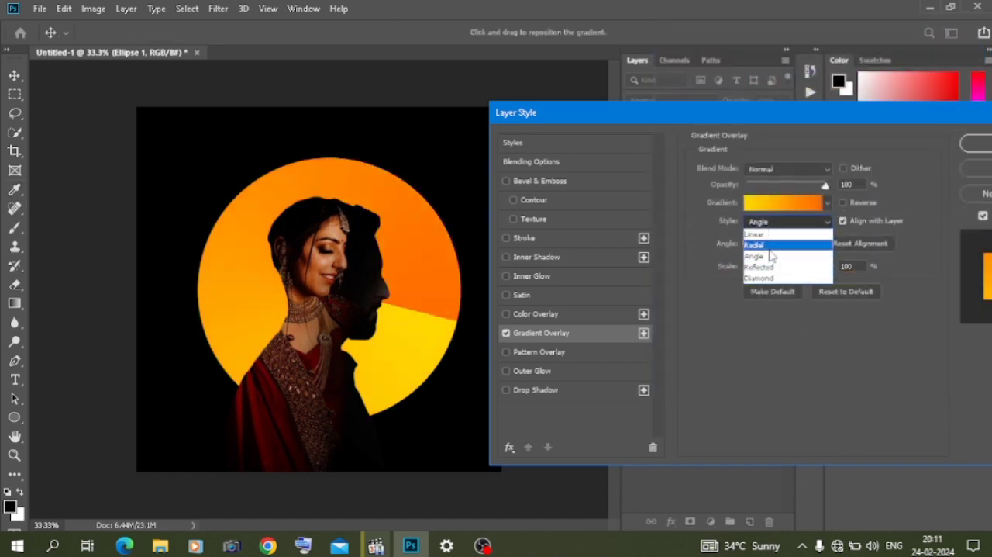
{"action": "left_click", "coordinate": [770, 245]}
{"action": "left_click", "coordinate": [766, 222]}
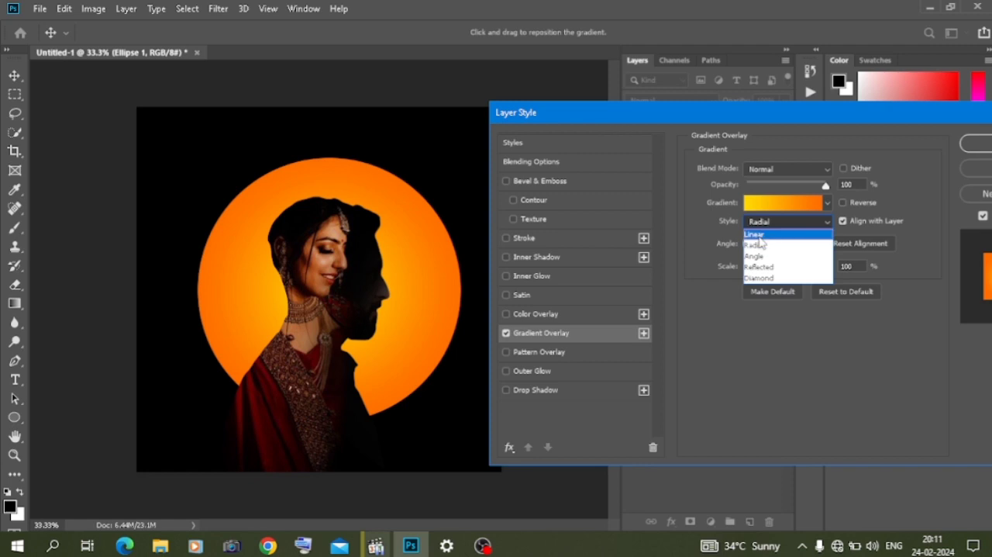
{"action": "left_click", "coordinate": [758, 234]}
{"action": "left_click", "coordinate": [758, 256]}
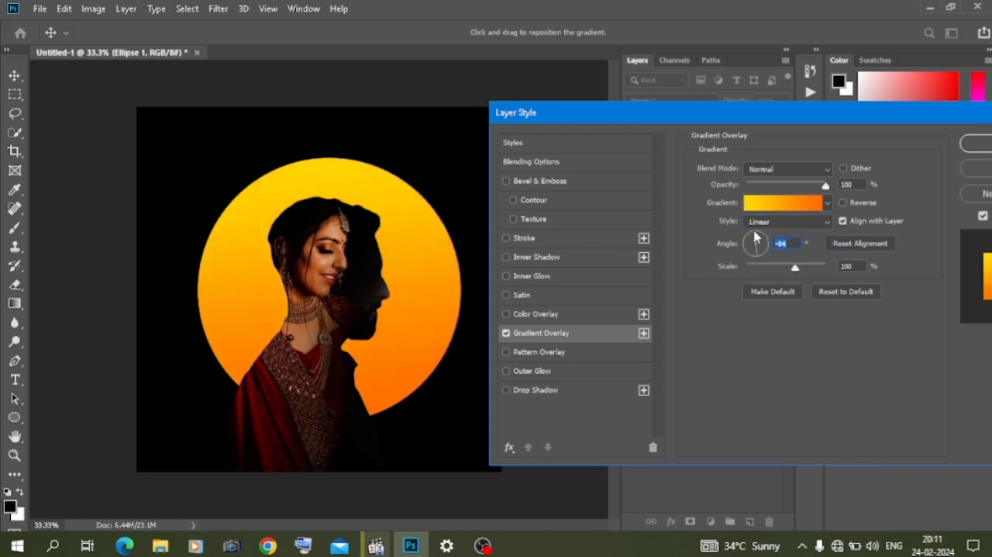
{"action": "left_click", "coordinate": [756, 238]}
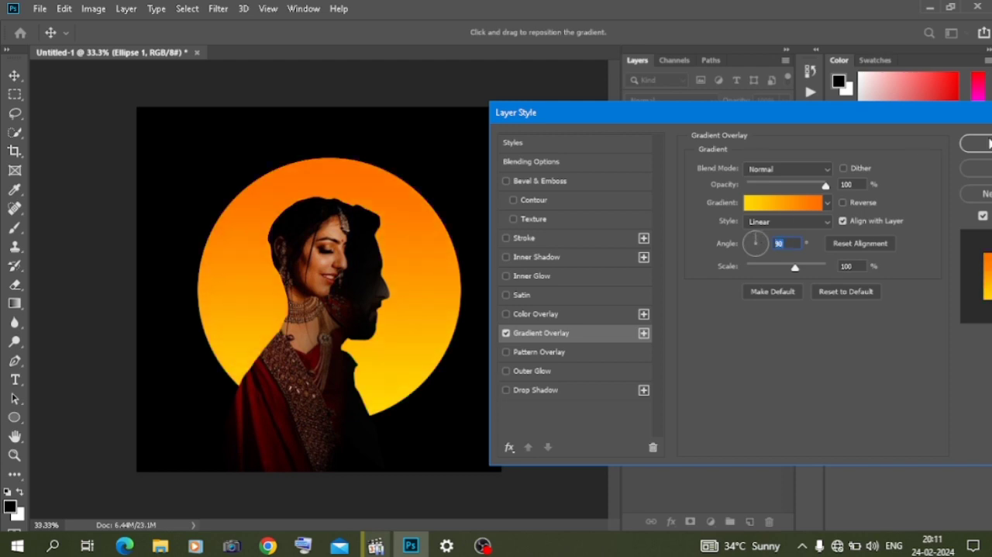
- Add Bevel & Emboss with a texture at 187% scale and +87% depth to the circle, and apply its layer style
{"action": "left_click", "coordinate": [535, 218]}
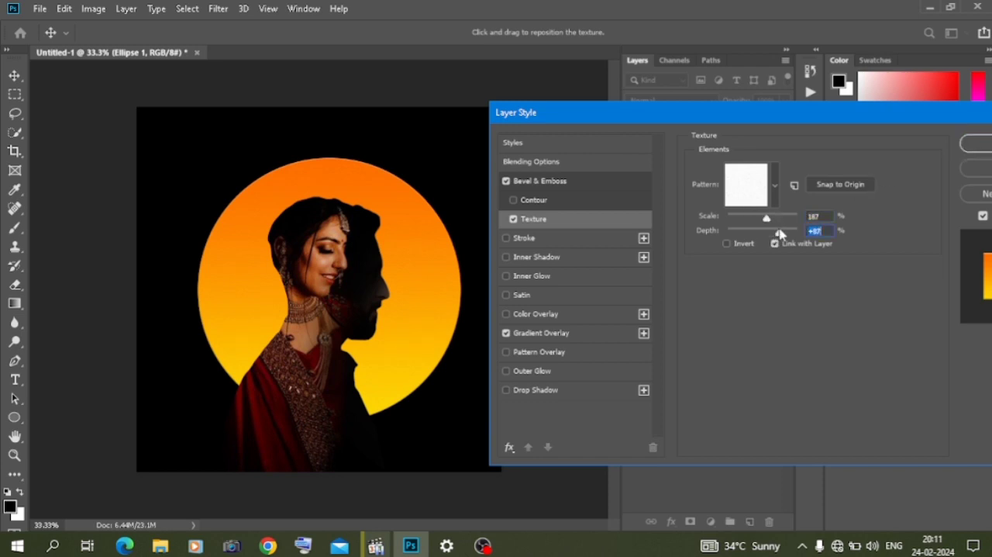
{"action": "left_click", "coordinate": [976, 148]}
{"action": "left_click", "coordinate": [45, 321]}
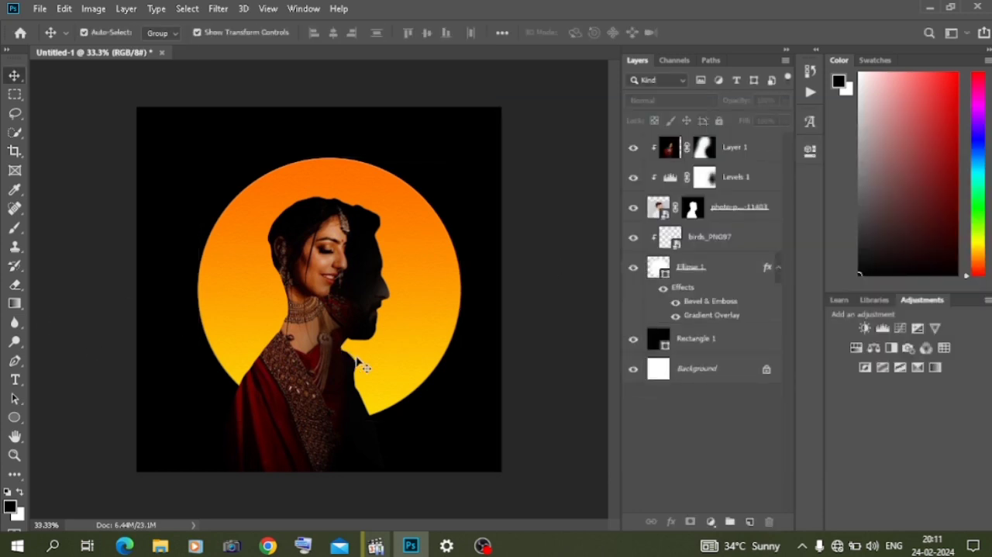
- Try an Inner Shadow on the man's photo layer, colored orange fc9a01 sampled from the circle
{"action": "left_click", "coordinate": [725, 216]}
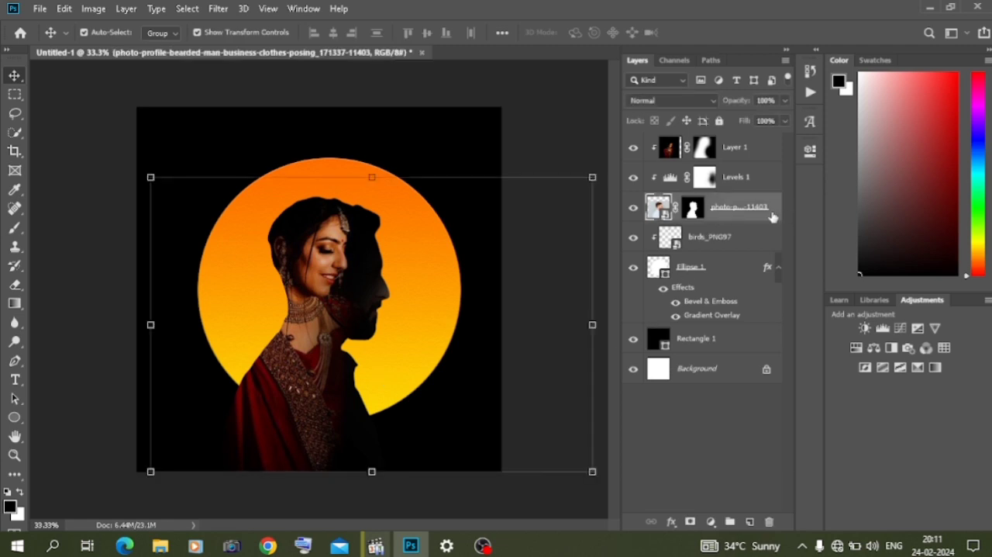
{"action": "right_click", "coordinate": [772, 217]}
{"action": "left_click", "coordinate": [812, 23]}
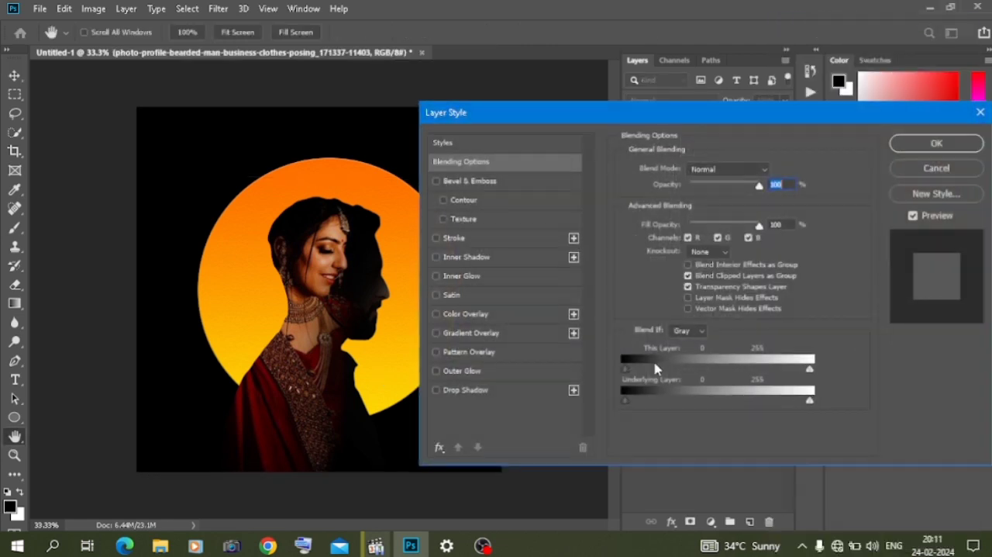
{"action": "left_click", "coordinate": [482, 265]}
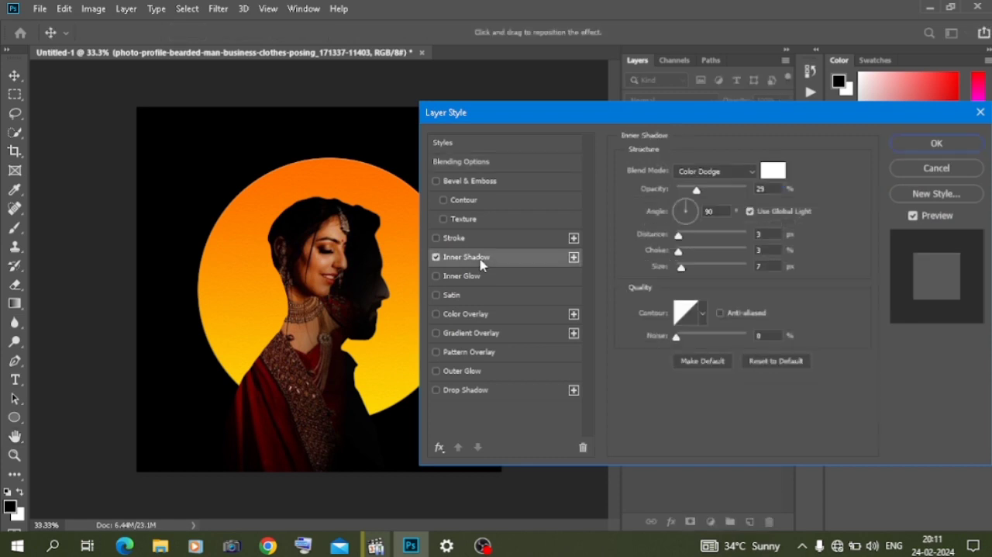
{"action": "left_click", "coordinate": [776, 172]}
{"action": "left_click", "coordinate": [405, 283]}
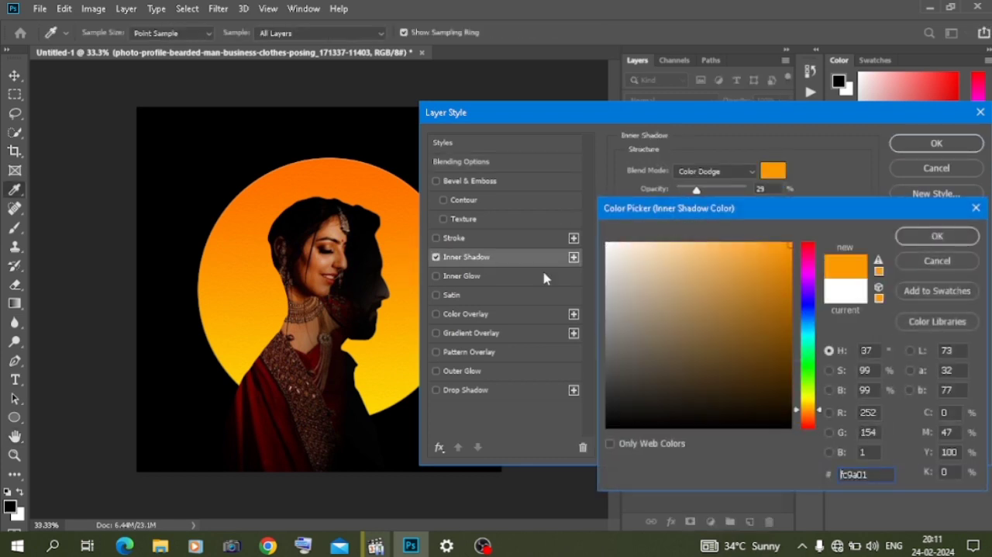
{"action": "left_click", "coordinate": [936, 236]}
- Set the inner shadow to Normal blending, 0° angle, 10 px distance, 11% choke and 10 px size
{"action": "left_click", "coordinate": [696, 217]}
{"action": "left_click", "coordinate": [711, 172]}
{"action": "left_click", "coordinate": [698, 176]}
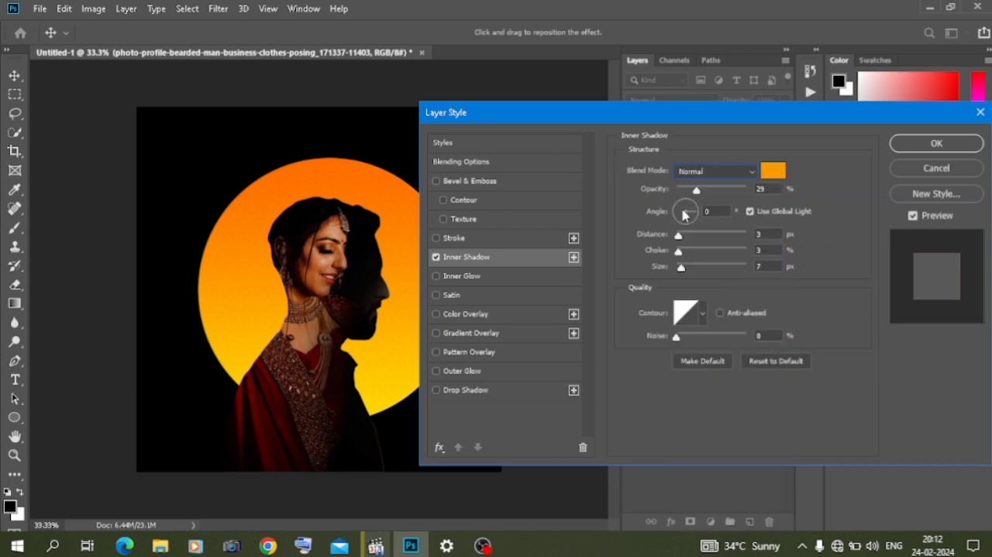
{"action": "left_click_drag", "start_coordinate": [687, 269], "coordinate": [683, 268]}
{"action": "left_click_drag", "start_coordinate": [679, 234], "coordinate": [684, 251]}
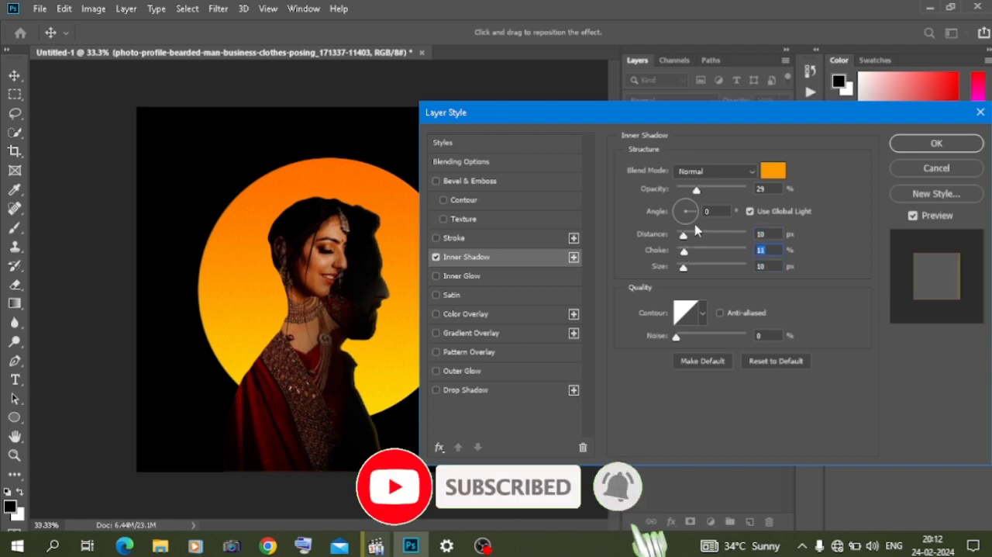
- Try different blend modes for the inner shadow and apply it with Hard Light
{"action": "left_click", "coordinate": [710, 172]}
{"action": "left_click", "coordinate": [709, 172]}
{"action": "key", "text": "Down"}
{"action": "key", "text": "Down"}
{"action": "key", "text": "Down"}
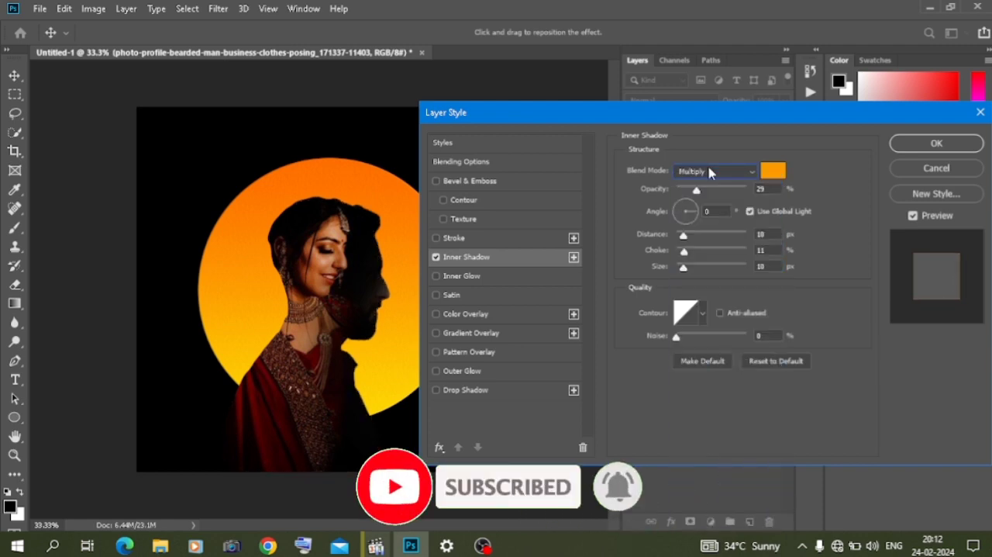
{"action": "key", "text": "Down"}
{"action": "key", "text": "Down"}
{"action": "key", "text": "Down"}
{"action": "key", "text": "Down"}
{"action": "key", "text": "Down"}
{"action": "key", "text": "Down"}
{"action": "key", "text": "Down"}
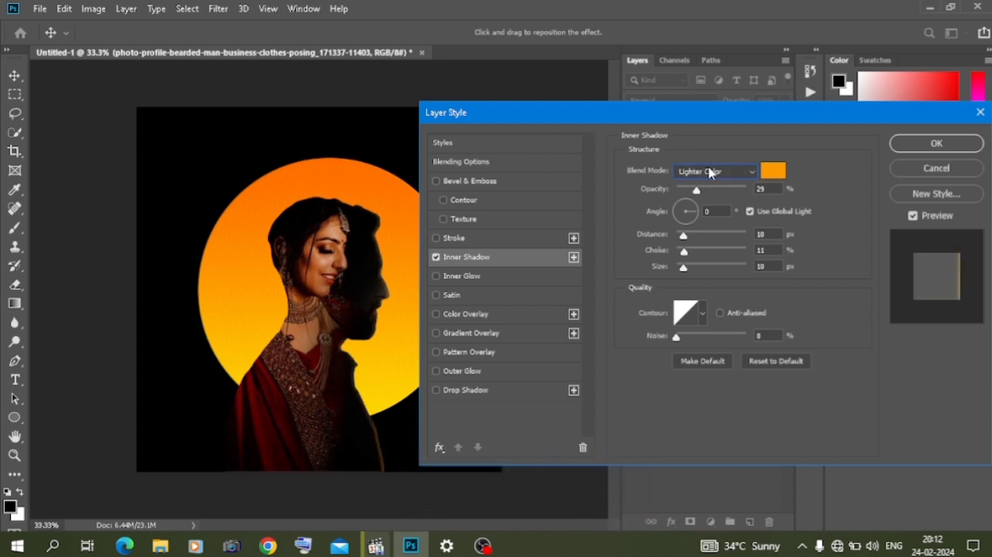
{"action": "key", "text": "Down"}
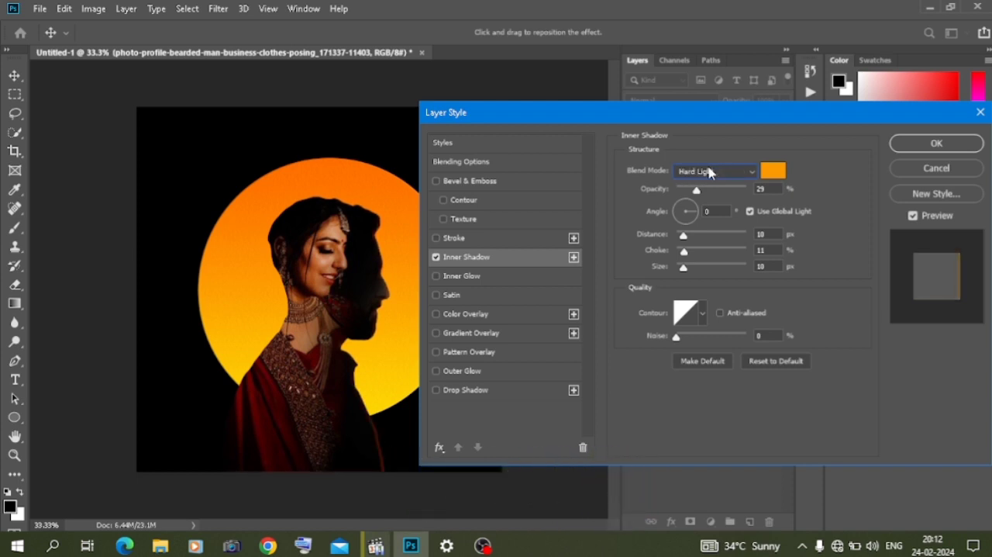
{"action": "left_click", "coordinate": [944, 149]}
- Clear the layer style from the man's photo layer and deselect the layer
{"action": "right_click", "coordinate": [766, 210]}
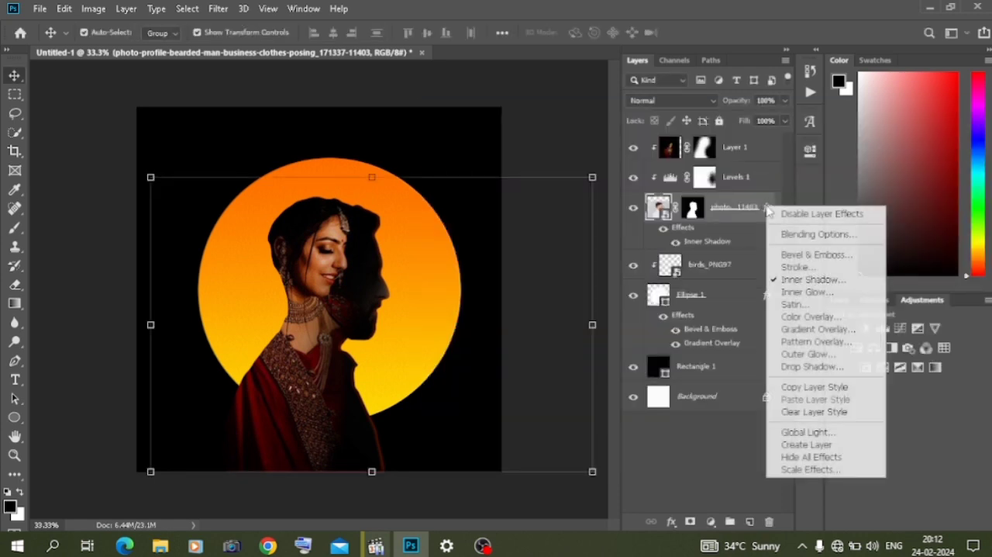
{"action": "left_click", "coordinate": [806, 411]}
{"action": "left_click", "coordinate": [755, 438]}
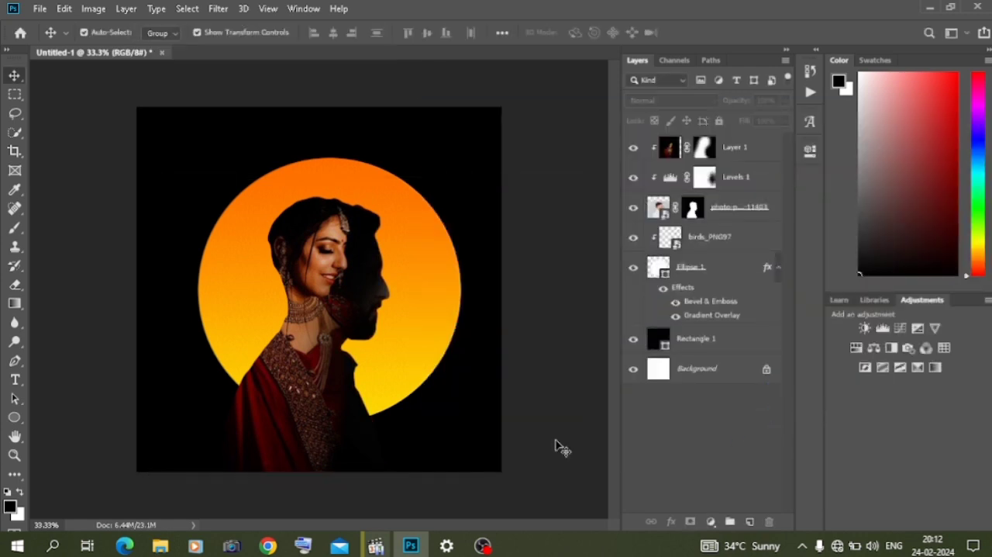